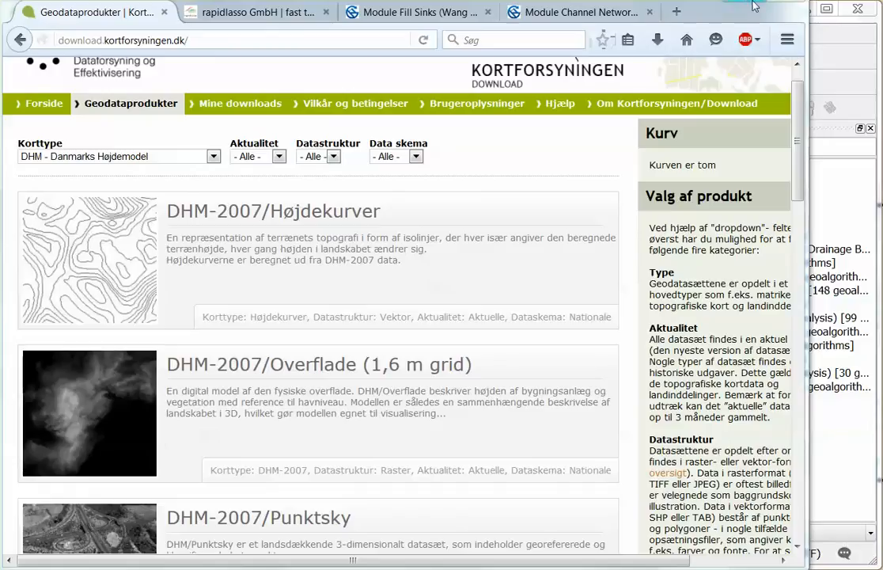
# Step: Look through the Kortforsyningen elevation datasets, the rapidlasso site and the SAGA pages on Fill Sinks and Channel Network
pyautogui.scroll(-1, 799, 119)
pyautogui.moveTo(799, 119); pyautogui.dragTo(781, 369)
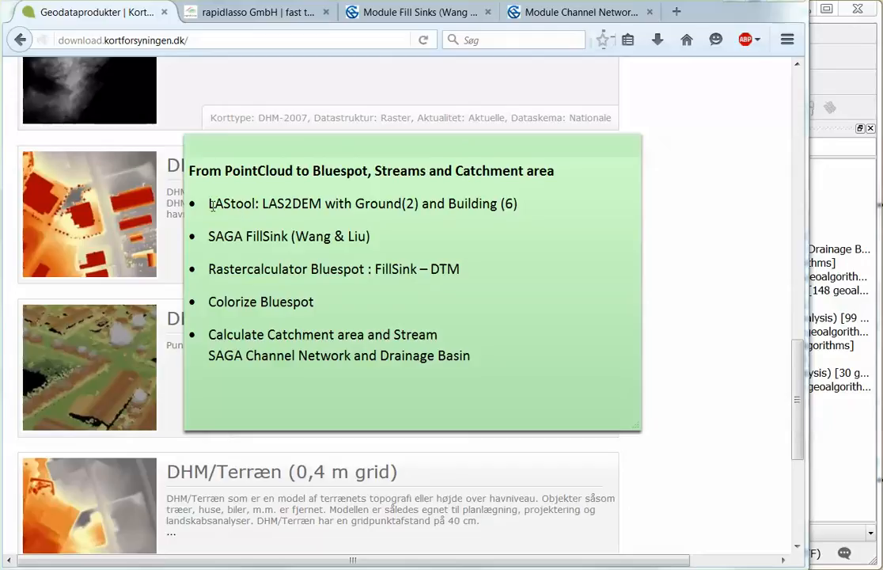
pyautogui.click(220, 21)
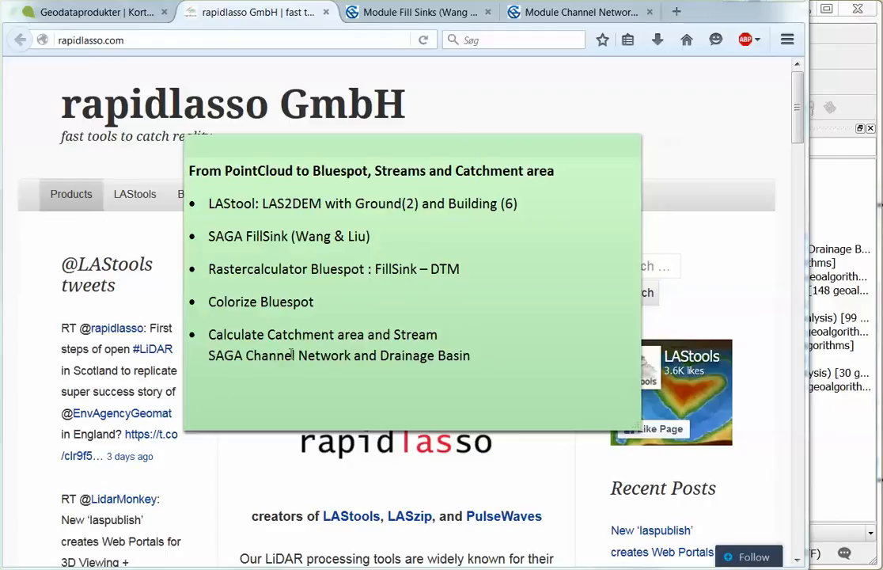
pyautogui.click(419, 14)
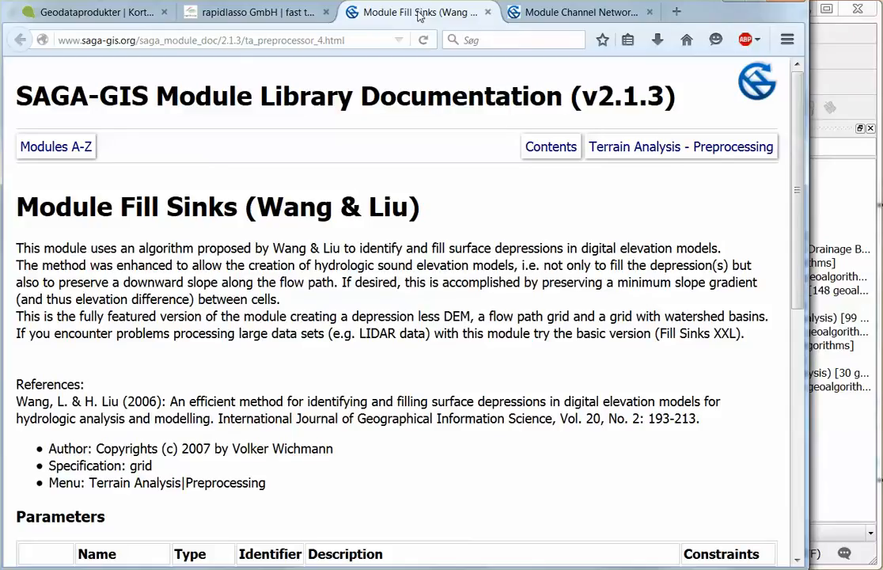
pyautogui.click(538, 14)
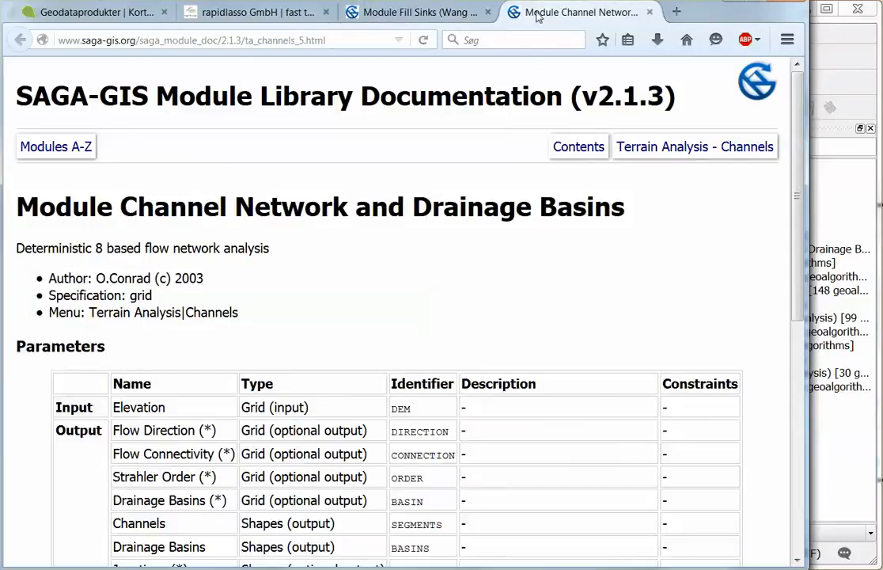
# Step: Switch to QGIS and start las2dem with C:\gis\las_DTM\1km_6209_708.laz as the input point cloud
pyautogui.hotkey('alt', 'Tab')
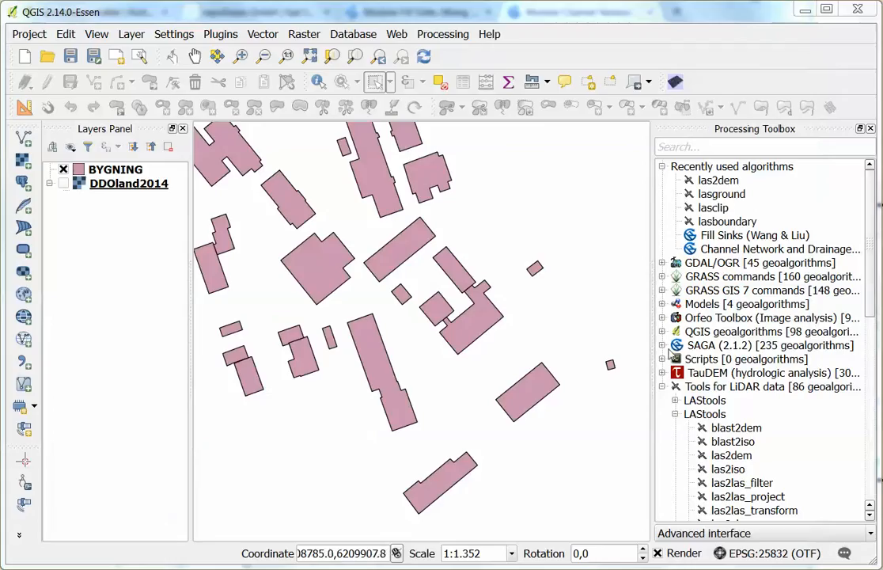
pyautogui.doubleClick(728, 456)
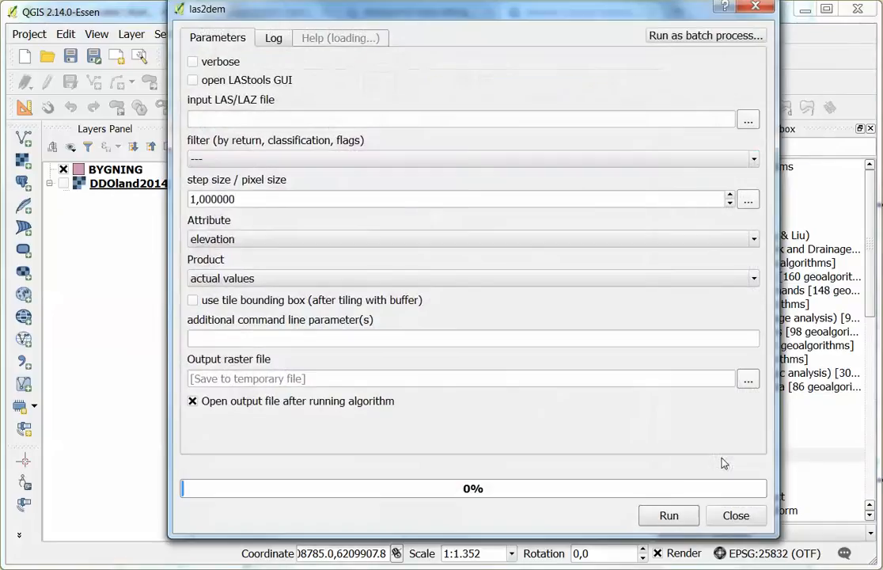
pyautogui.click(748, 121)
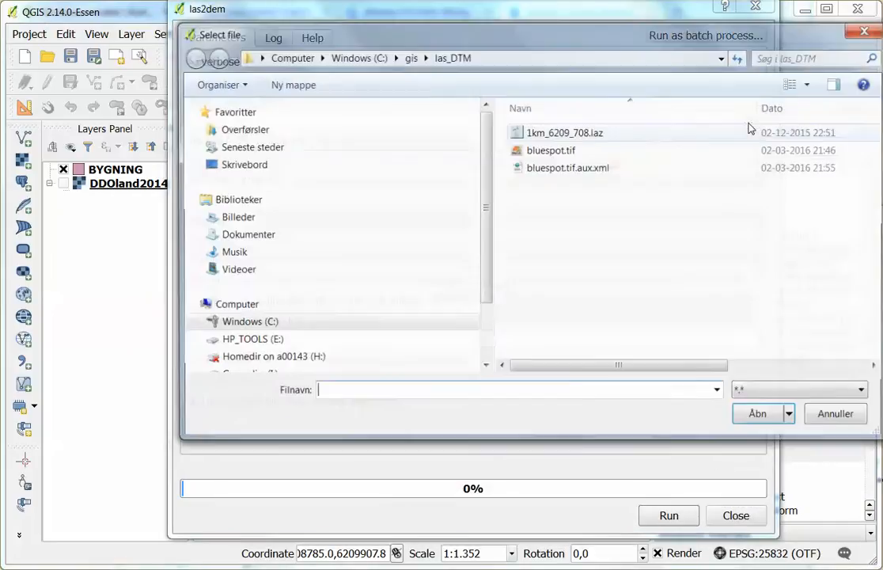
pyautogui.doubleClick(565, 133)
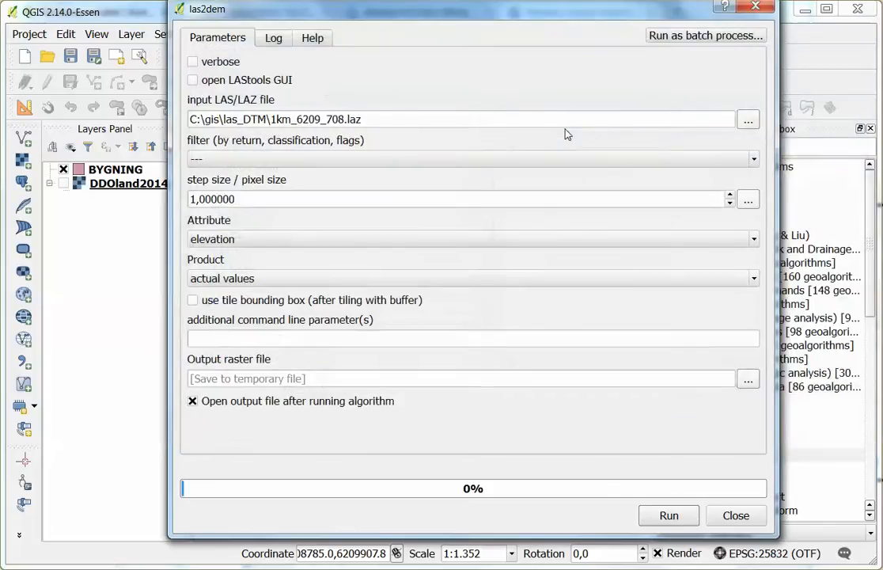
# Step: Set the las2dem point filter to keep_class 2 6 so that ground and building points are used
pyautogui.click(414, 163)
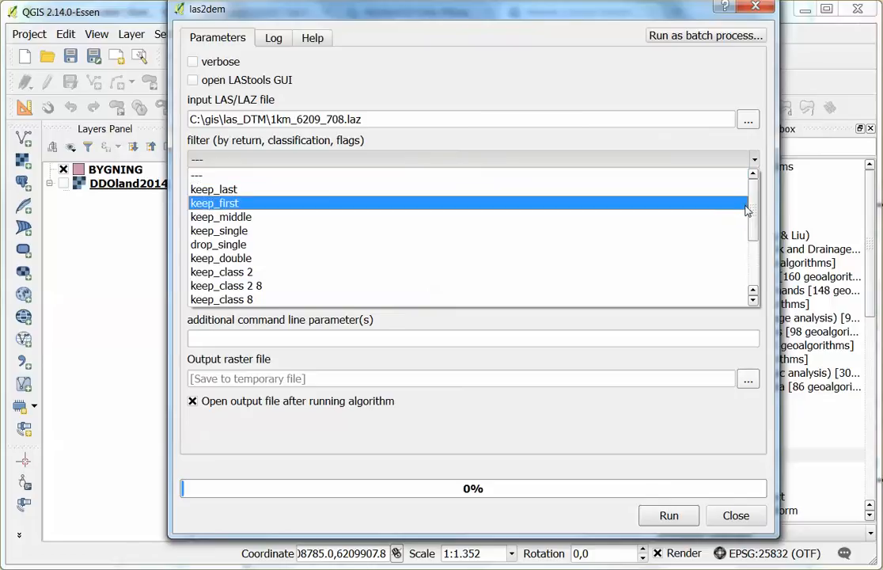
pyautogui.moveTo(752, 211); pyautogui.dragTo(657, 217)
pyautogui.click(474, 245)
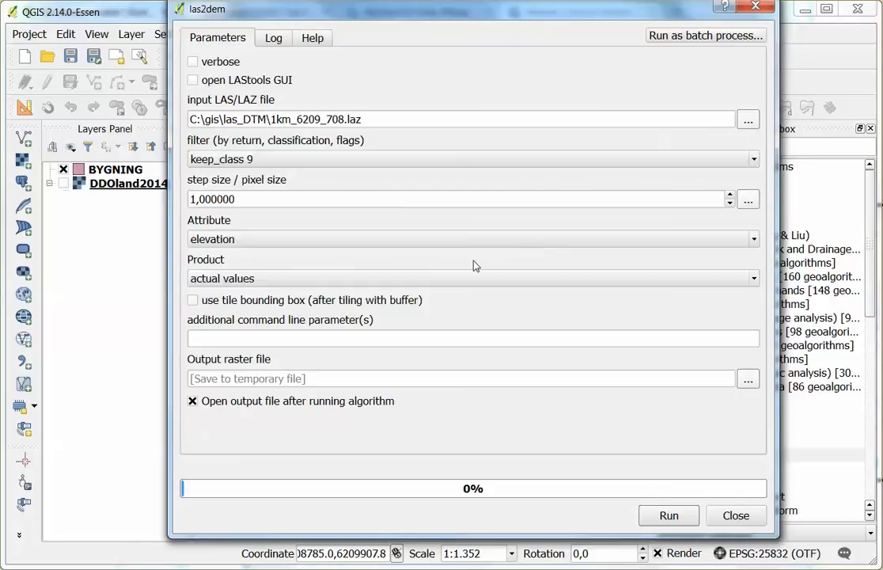
pyautogui.click(732, 166)
pyautogui.scroll(-1, 451, 283)
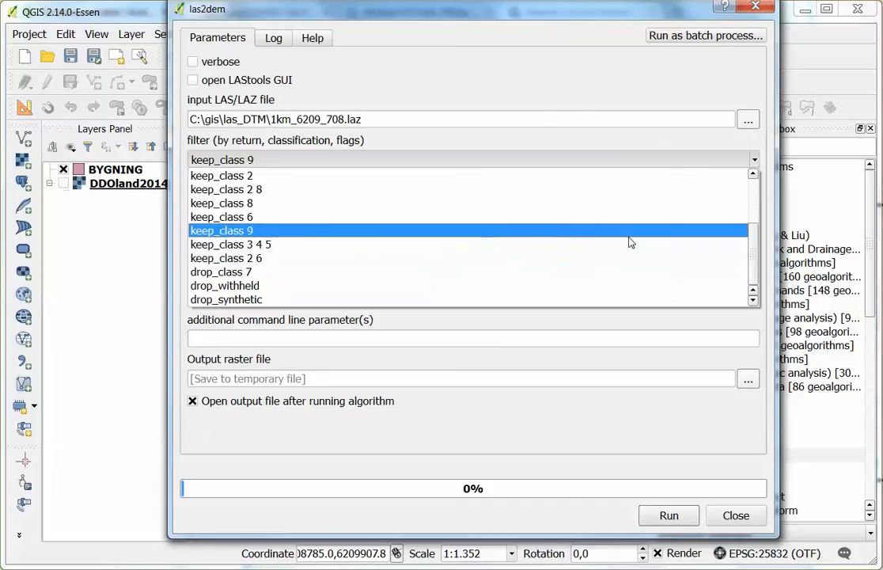
pyautogui.click(568, 260)
# Step: Set the pixel size to 0,5 and run las2dem to create the elevation raster
pyautogui.click(288, 200)
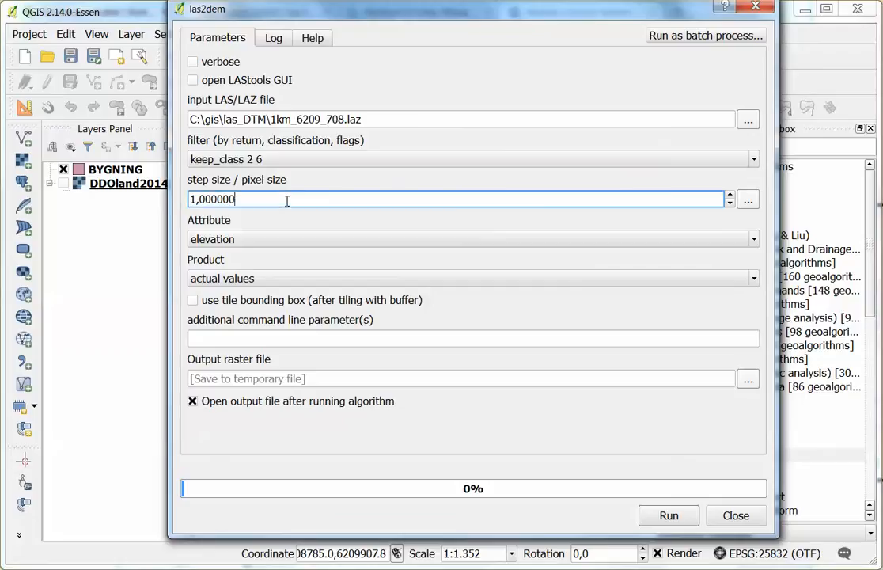
pyautogui.moveTo(288, 200); pyautogui.dragTo(131, 200)
pyautogui.write('0,5')
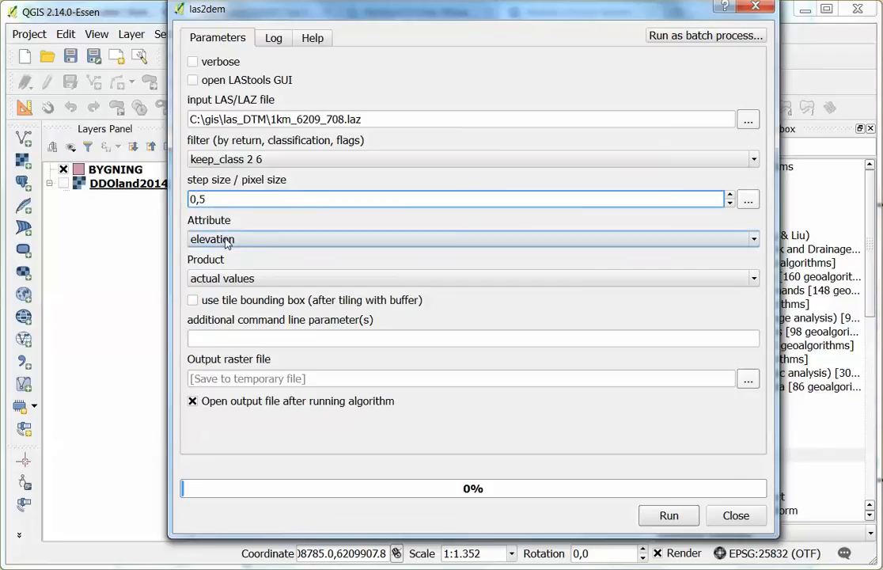
pyautogui.click(669, 516)
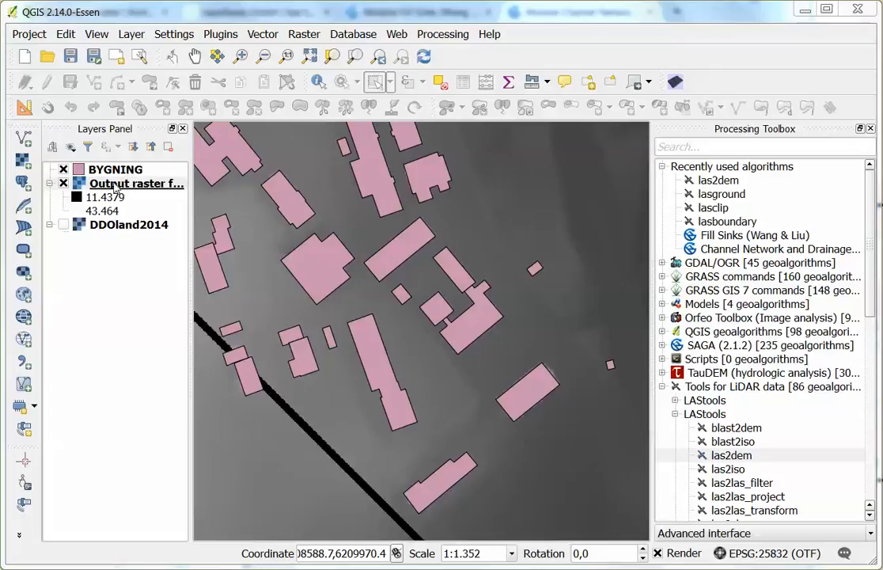
# Step: Hide the BYGNING layer and run Fill Sinks (Wang & Liu) on the las2dem output raster
pyautogui.click(63, 170)
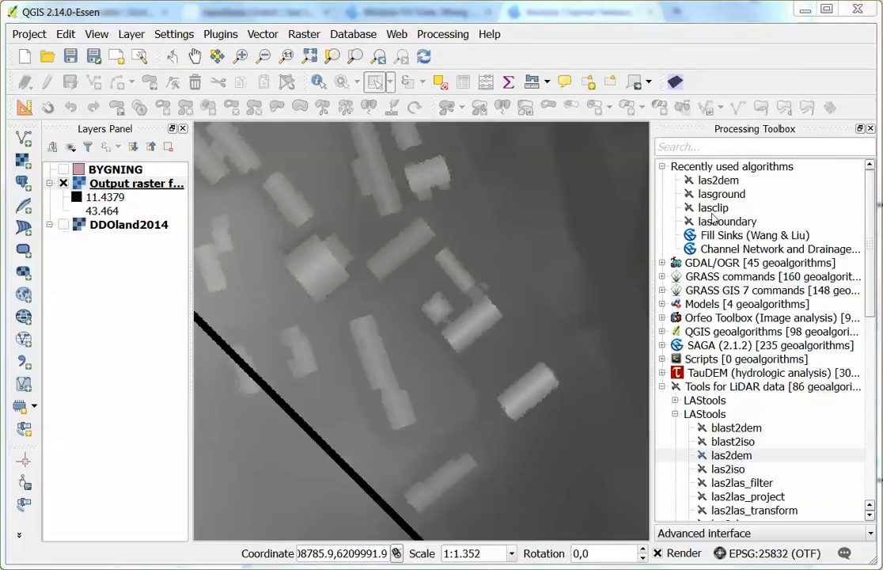
pyautogui.doubleClick(715, 237)
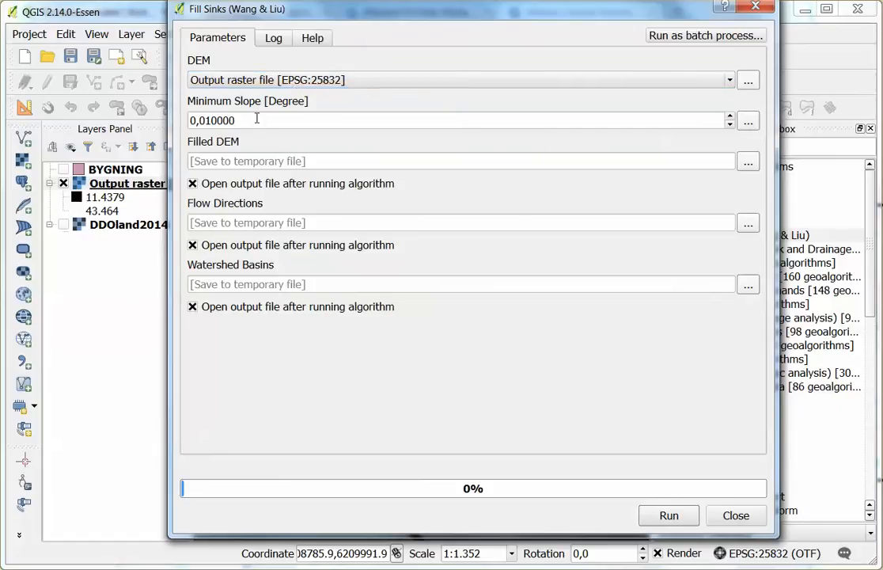
pyautogui.click(196, 122)
pyautogui.click(669, 516)
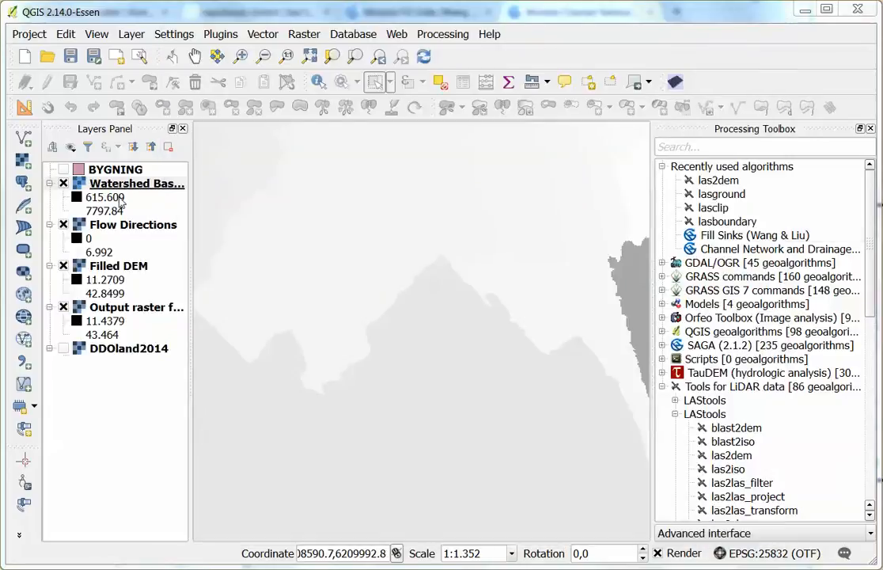
# Step: Remove the Watershed Basins and Flow Directions layers from the project
pyautogui.click(126, 184)
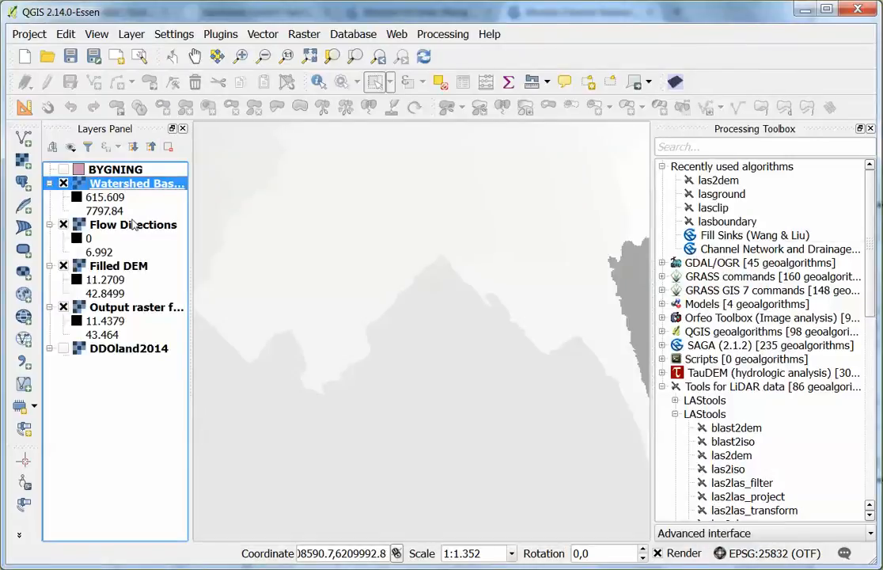
pyautogui.keyDown('ctrl'); pyautogui.click(131, 225); pyautogui.keyUp('ctrl')
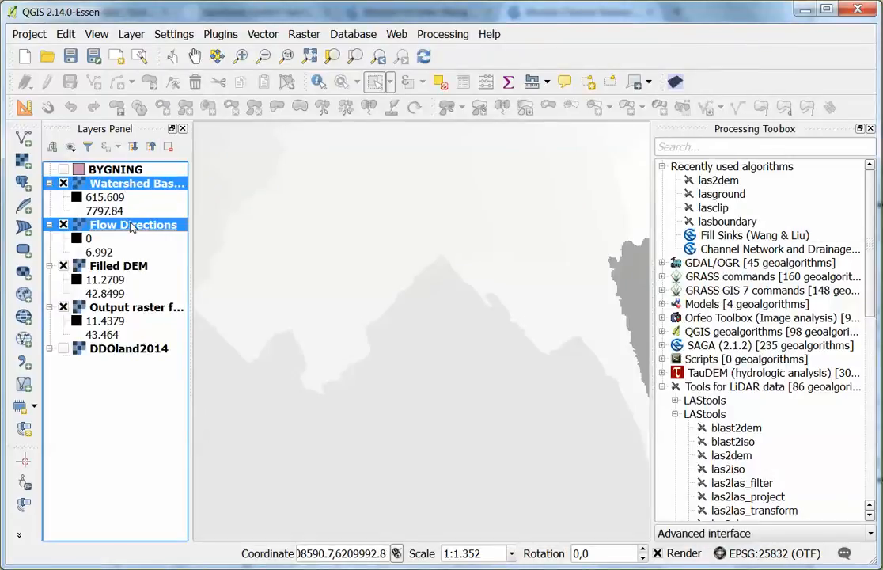
pyautogui.click(169, 148)
pyautogui.click(404, 304)
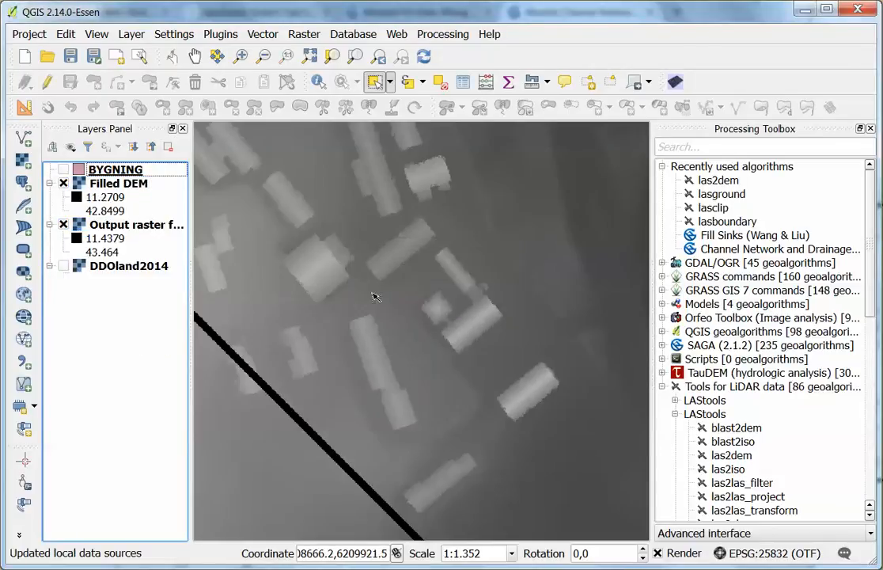
# Step: Compare the Filled DEM with the unfilled output raster over a wider area by switching the filled layer's visibility
pyautogui.click(130, 183)
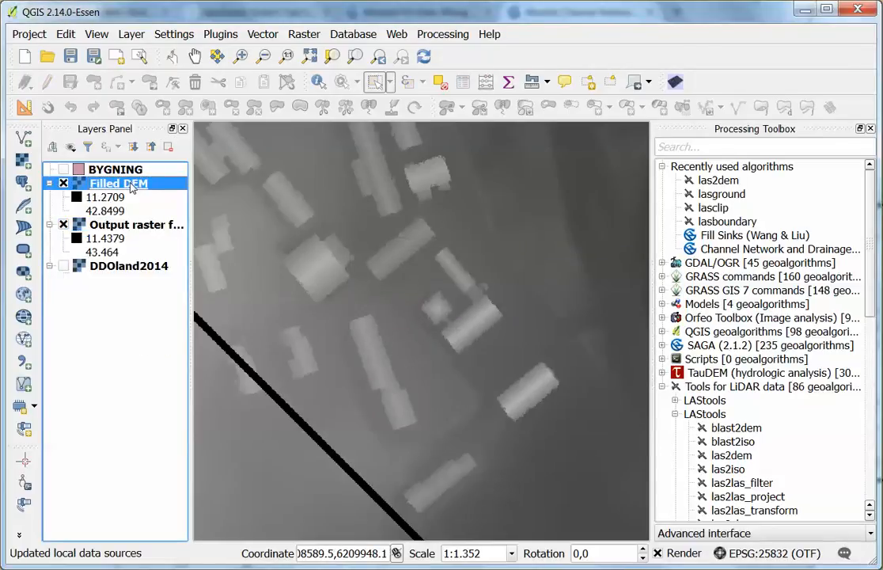
pyautogui.click(64, 184)
pyautogui.click(263, 56)
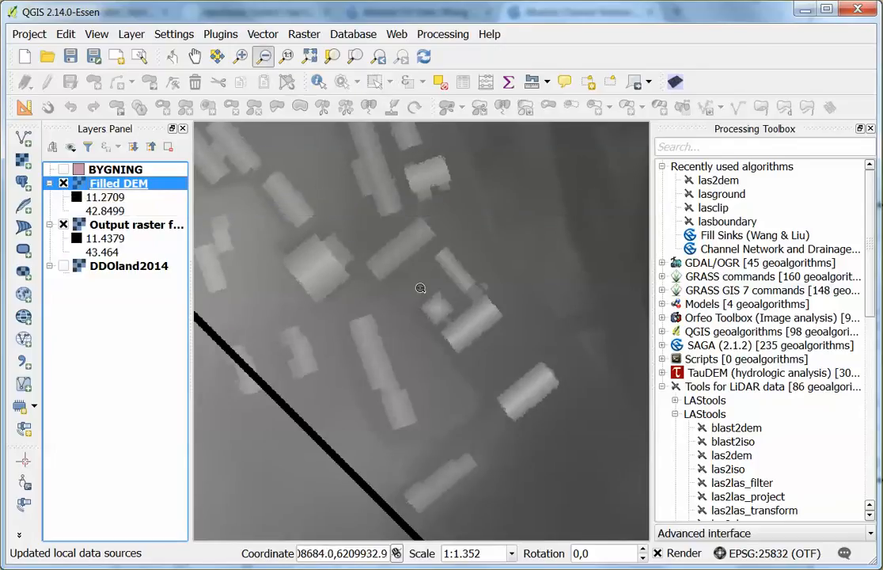
pyautogui.click(421, 288)
pyautogui.click(63, 184)
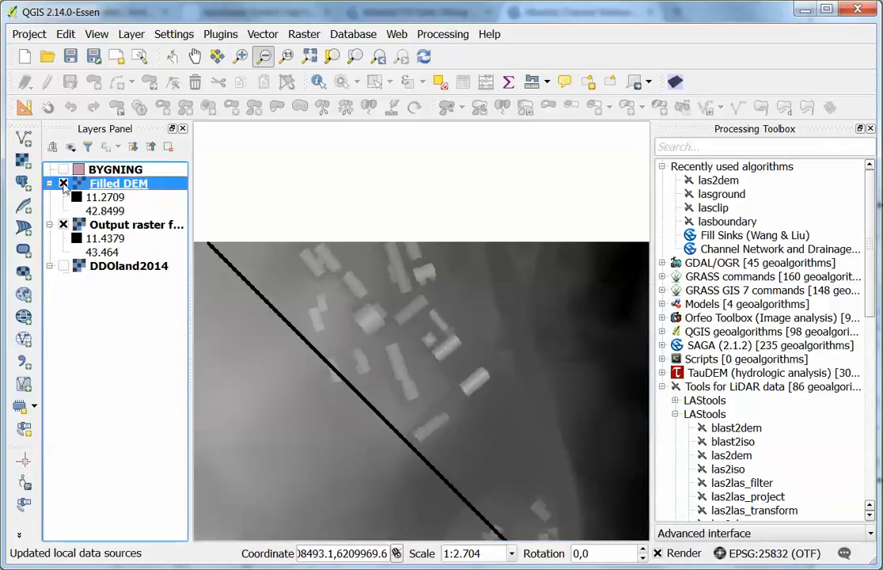
pyautogui.click(63, 183)
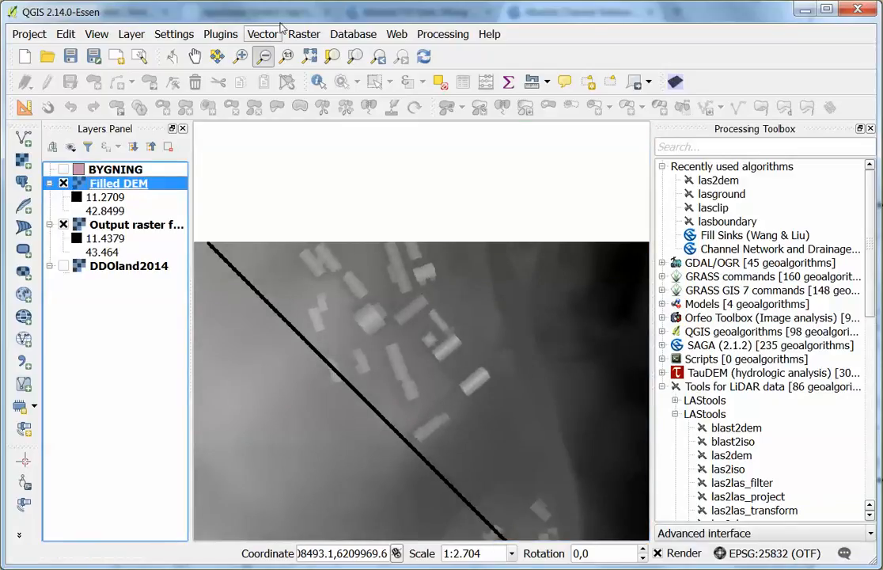
pyautogui.click(195, 56)
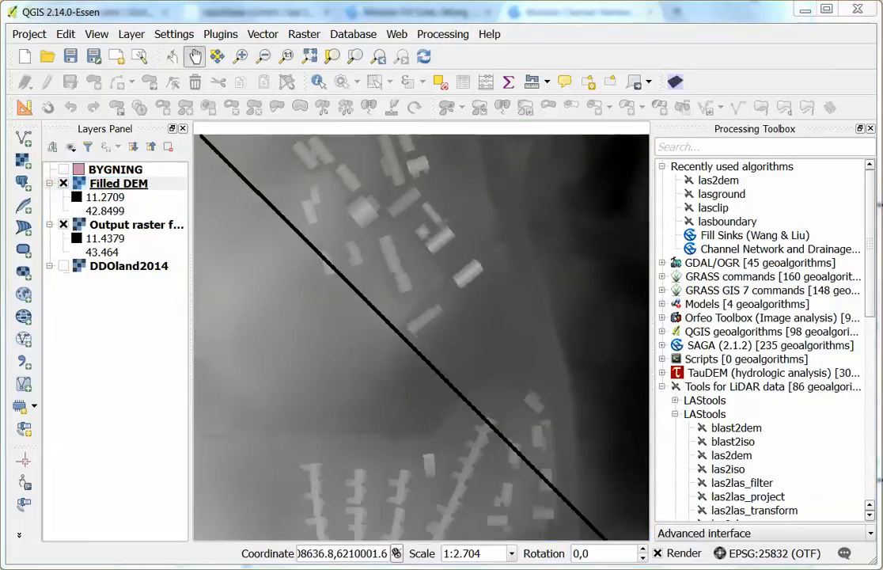
# Step: Build the raster calculator expression "Filled DEM@1" - "Output raster file@1"
pyautogui.click(304, 34)
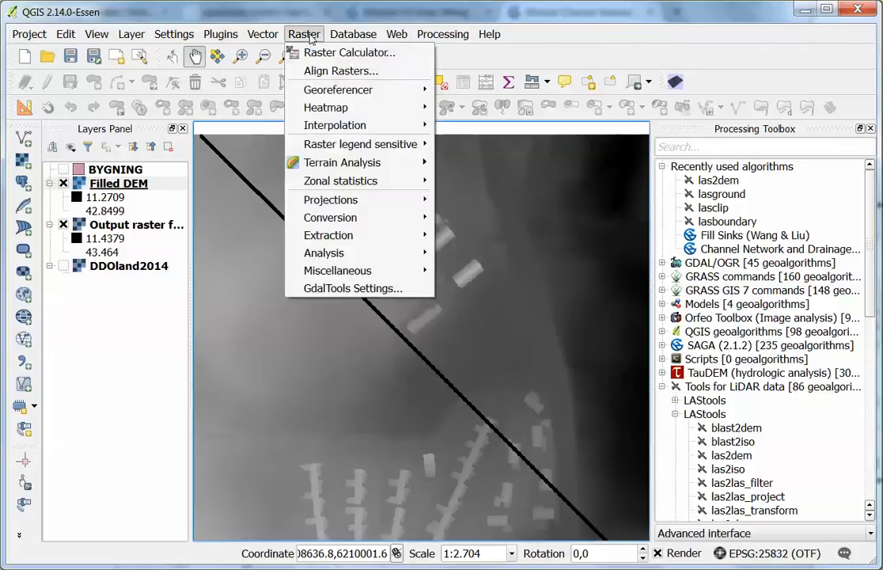
pyautogui.click(315, 52)
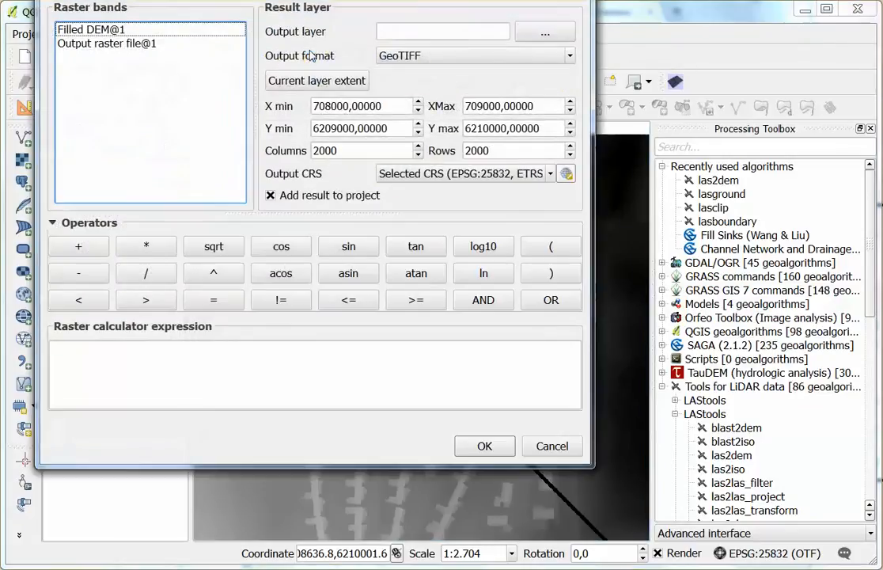
pyautogui.click(101, 31)
pyautogui.doubleClick(101, 32)
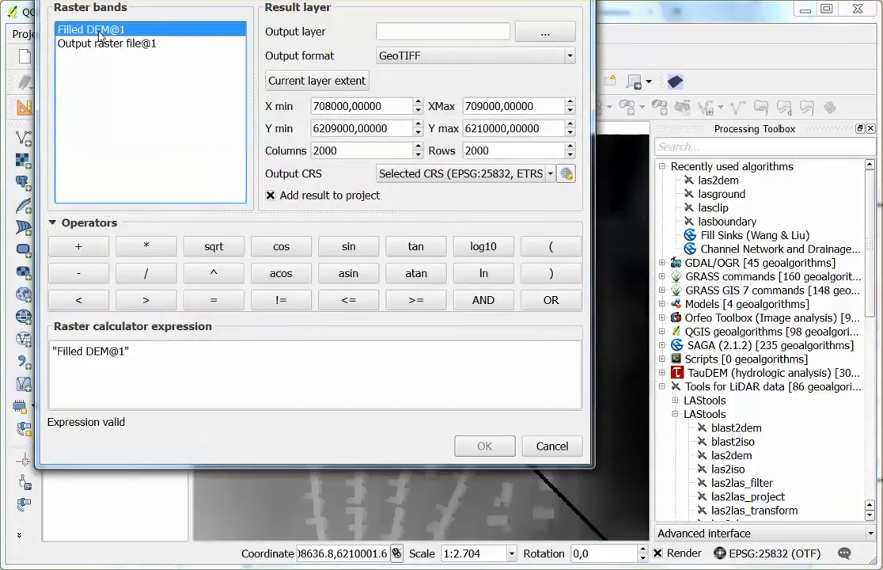
pyautogui.click(94, 274)
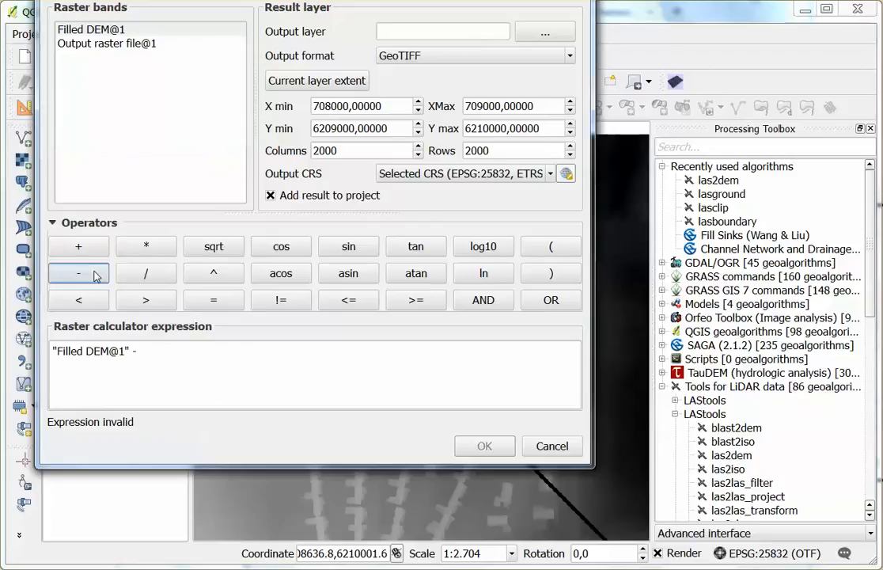
pyautogui.doubleClick(122, 45)
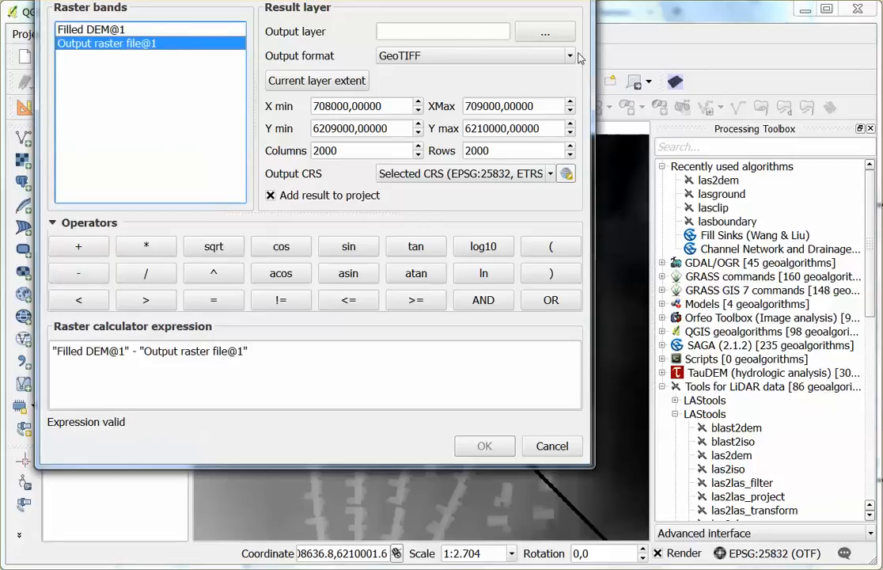
# Step: Save the calculator result as bluespot.tif in the las_DTM folder, replacing the existing file, and run the calculation
pyautogui.click(527, 31)
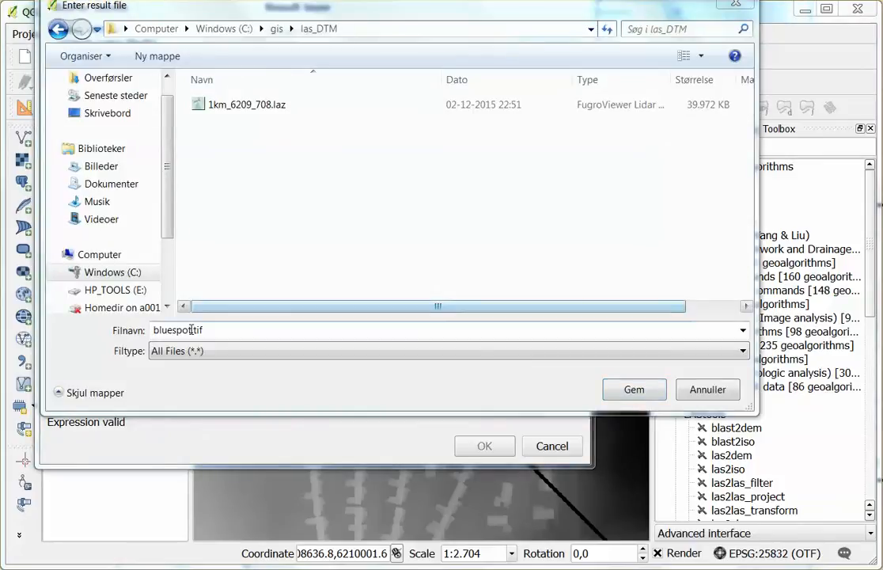
pyautogui.click(653, 390)
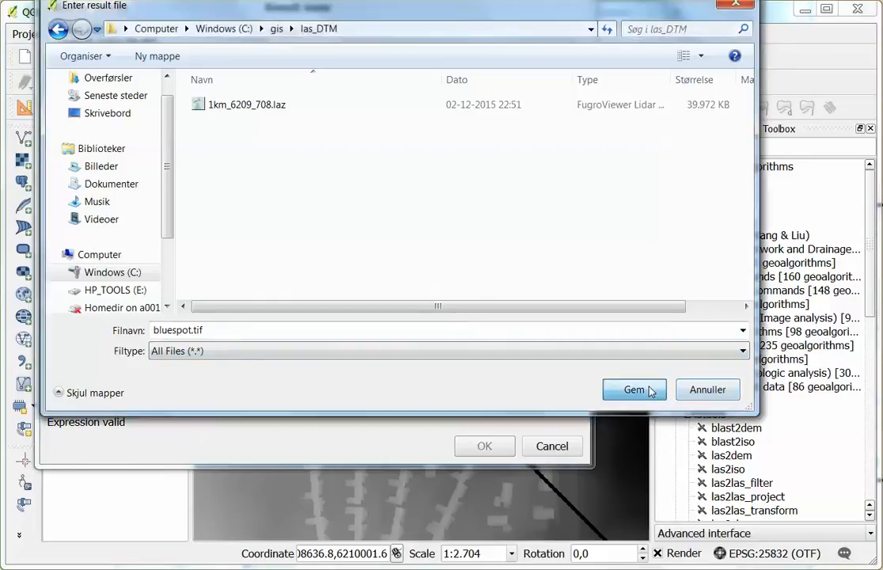
pyautogui.click(592, 284)
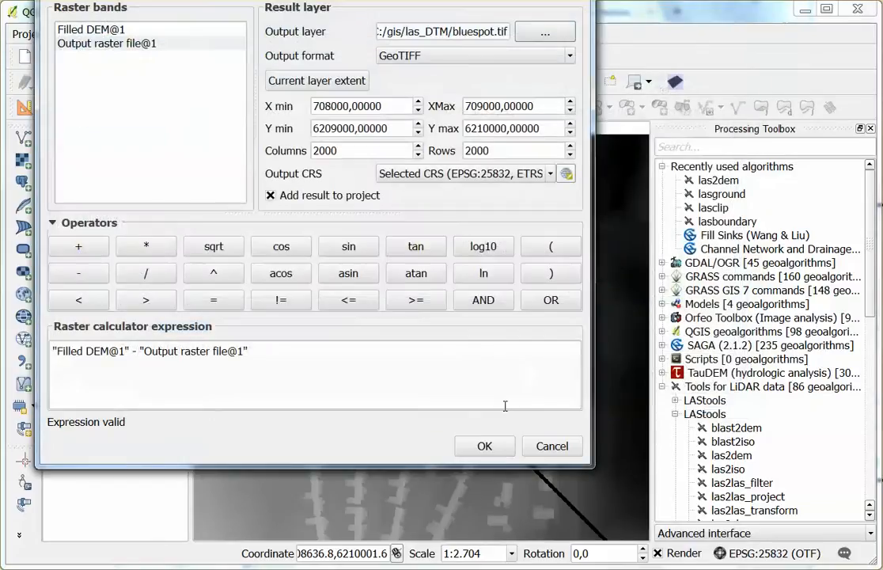
pyautogui.click(485, 446)
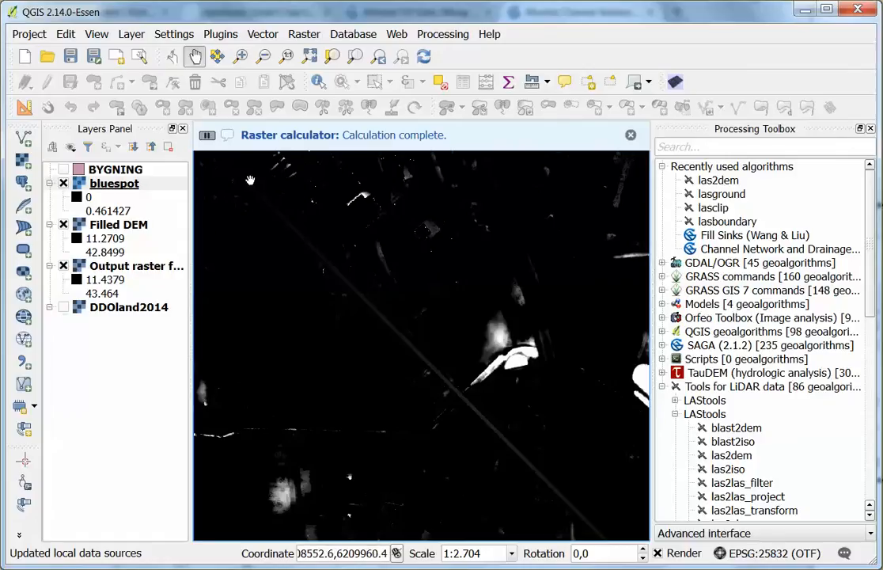
# Step: Render the bluespot layer as singleband pseudocolor with the Blues ramp and set the color map's maximum to 0.2
pyautogui.doubleClick(127, 185)
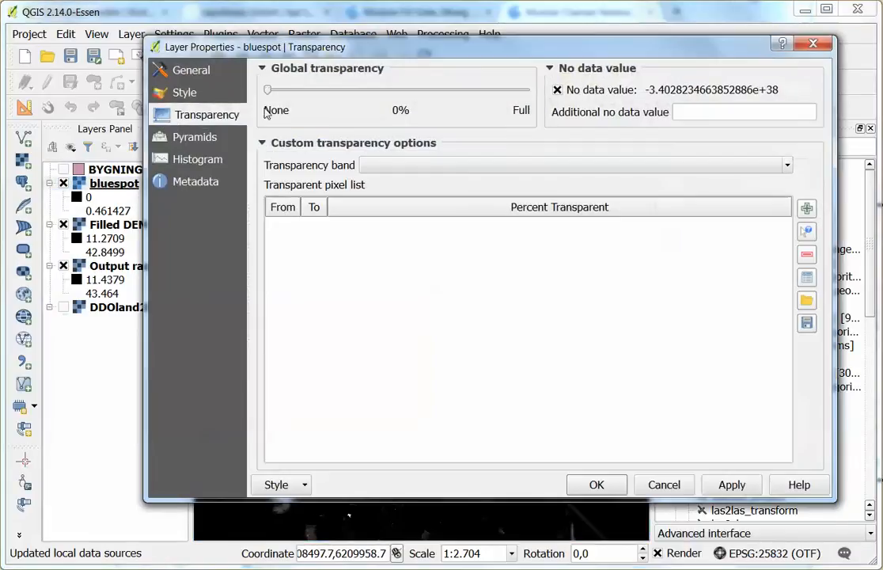
pyautogui.click(207, 92)
pyautogui.click(452, 101)
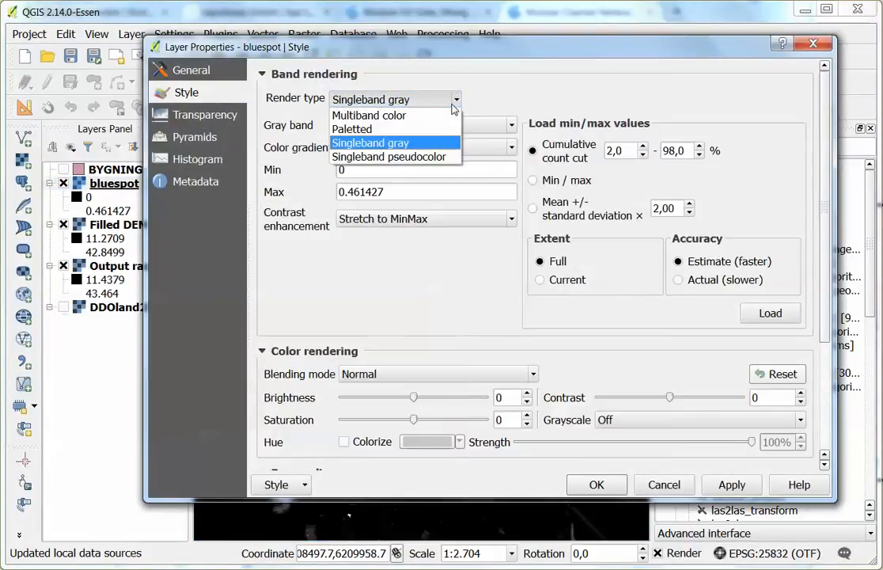
pyautogui.click(414, 157)
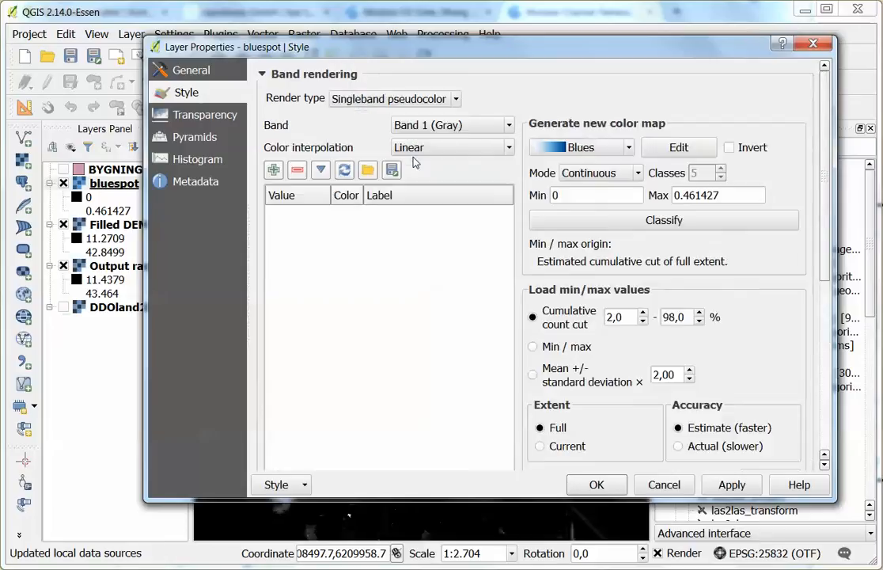
pyautogui.moveTo(724, 198); pyautogui.dragTo(689, 195)
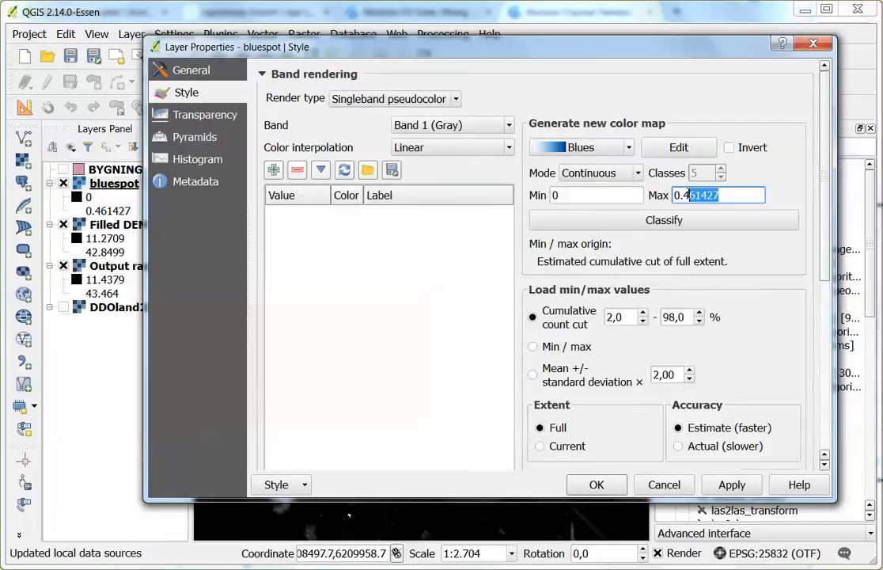
pyautogui.write('2')
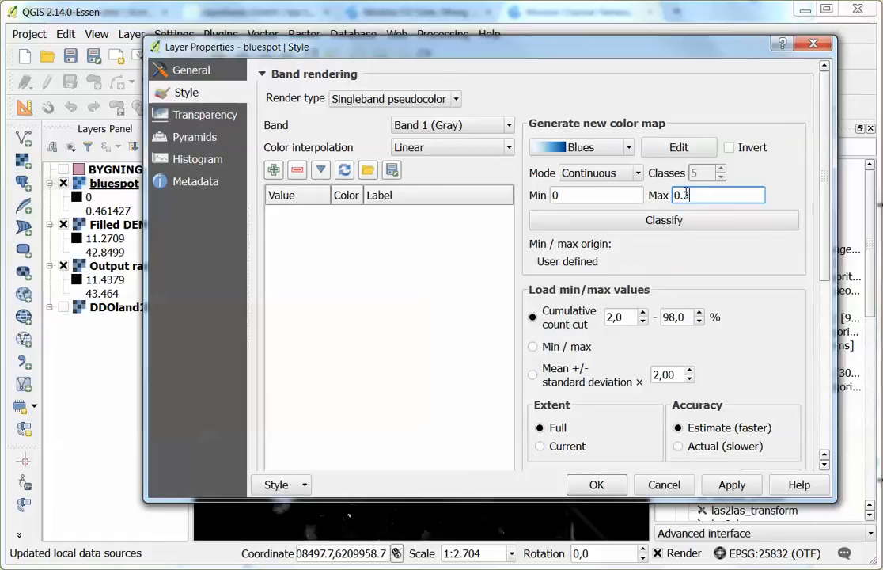
# Step: Classify the bluespot color map in Equal interval mode with 10 classes
pyautogui.click(636, 175)
pyautogui.click(595, 204)
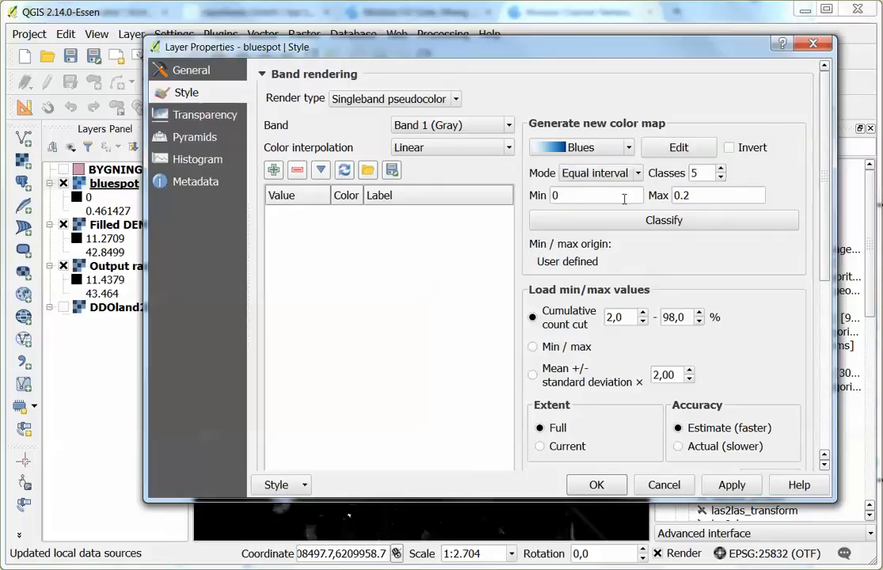
pyautogui.click(722, 169)
pyautogui.click(722, 169)
pyautogui.click(721, 170)
pyautogui.write('10')
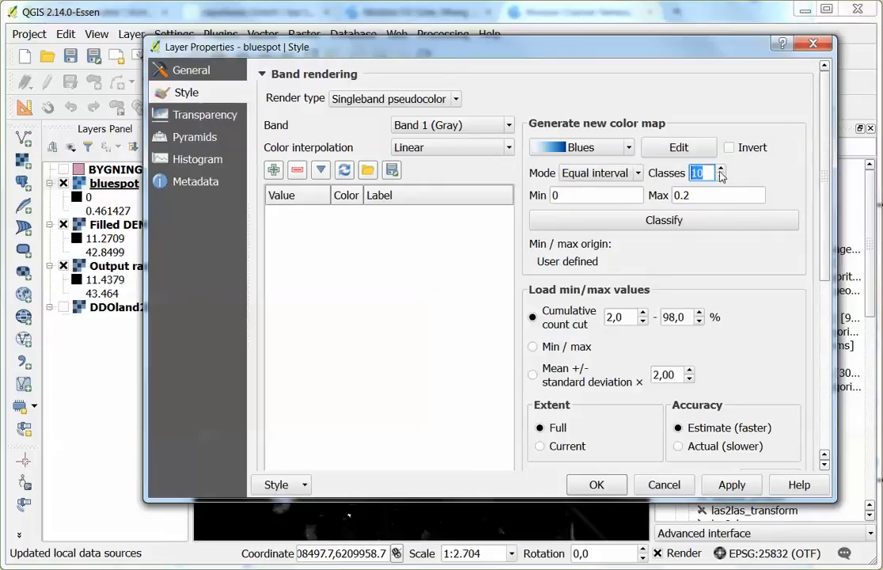
pyautogui.click(616, 225)
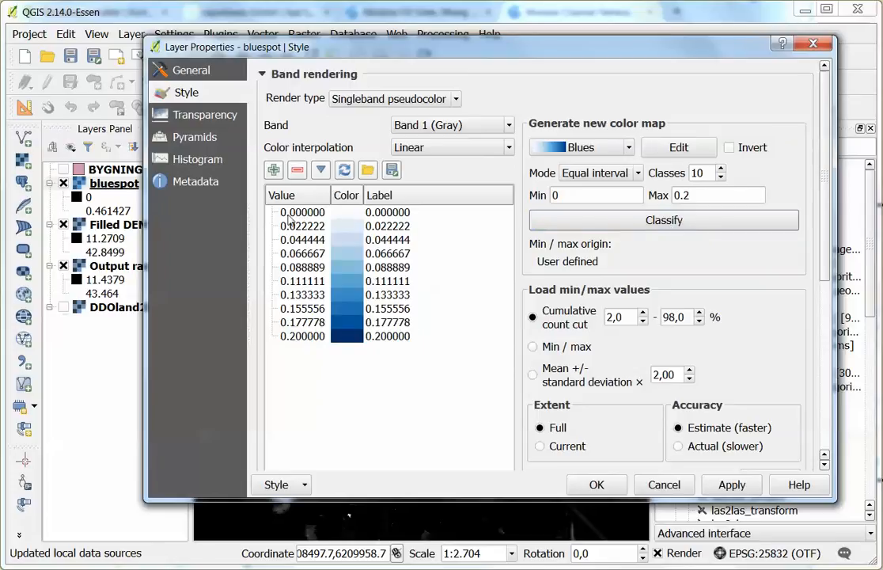
# Step: Set 0 as the additional no data value of the bluespot layer and apply its properties
pyautogui.click(209, 115)
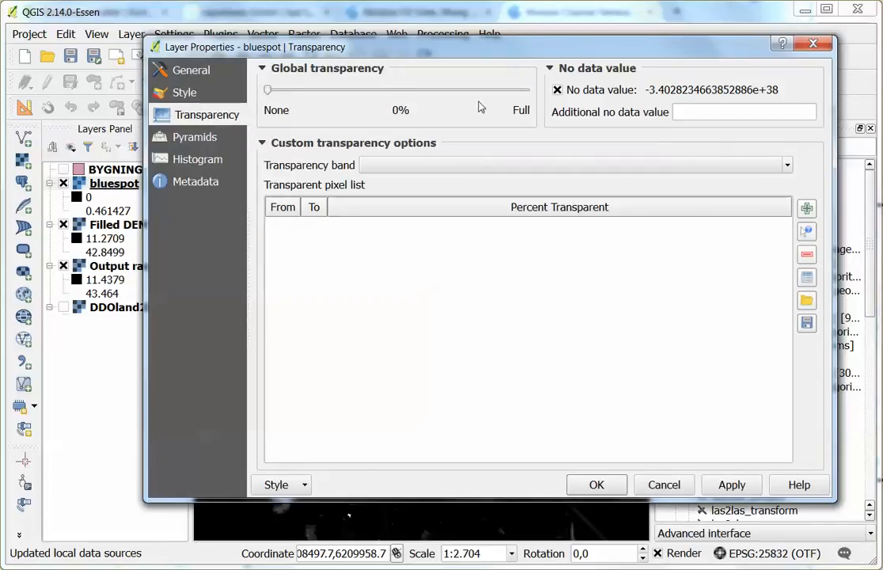
pyautogui.click(705, 110)
pyautogui.write('0')
pyautogui.click(604, 484)
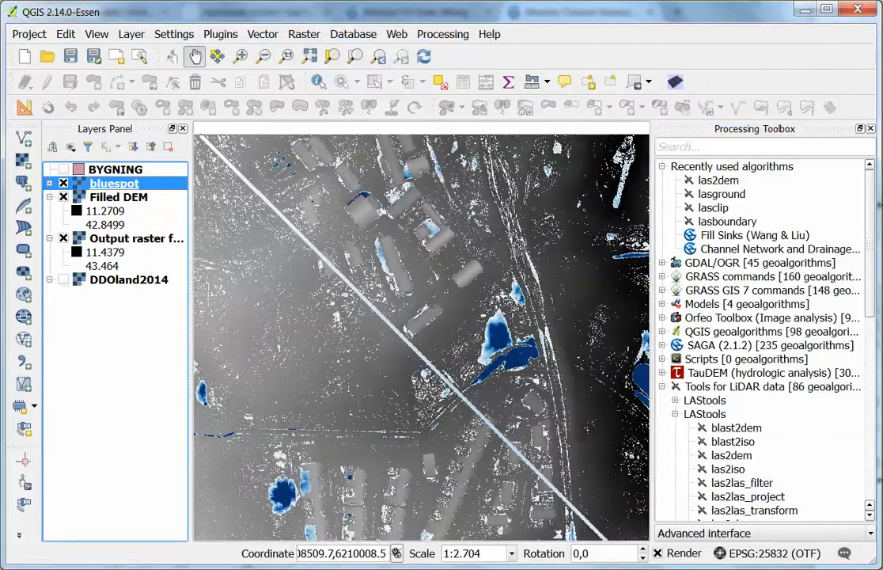
# Step: Show the DDOland2014 aerial photo beneath bluespot and hide the Filled DEM and output raster layers
pyautogui.click(64, 281)
pyautogui.click(64, 197)
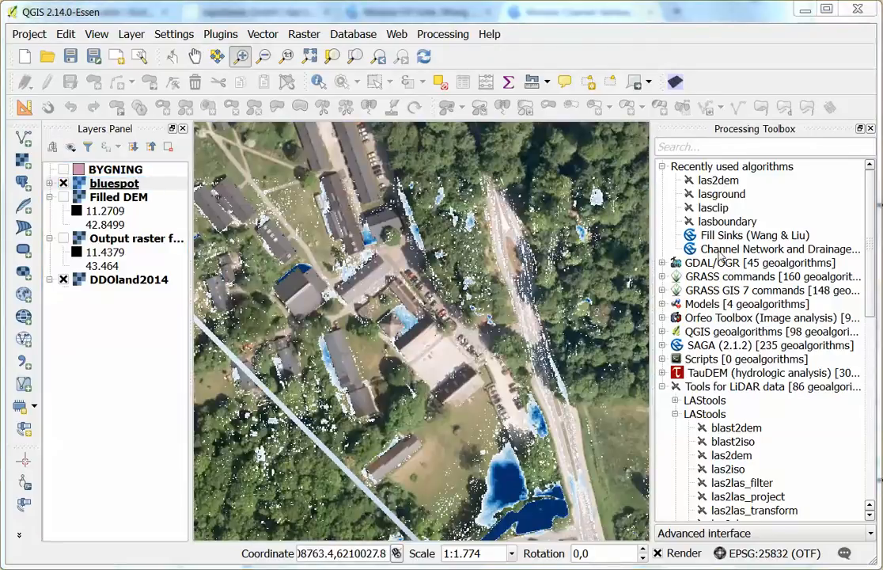
# Step: Run Channel Network and Drainage Basins on the Filled DEM with a threshold of 4
pyautogui.doubleClick(720, 250)
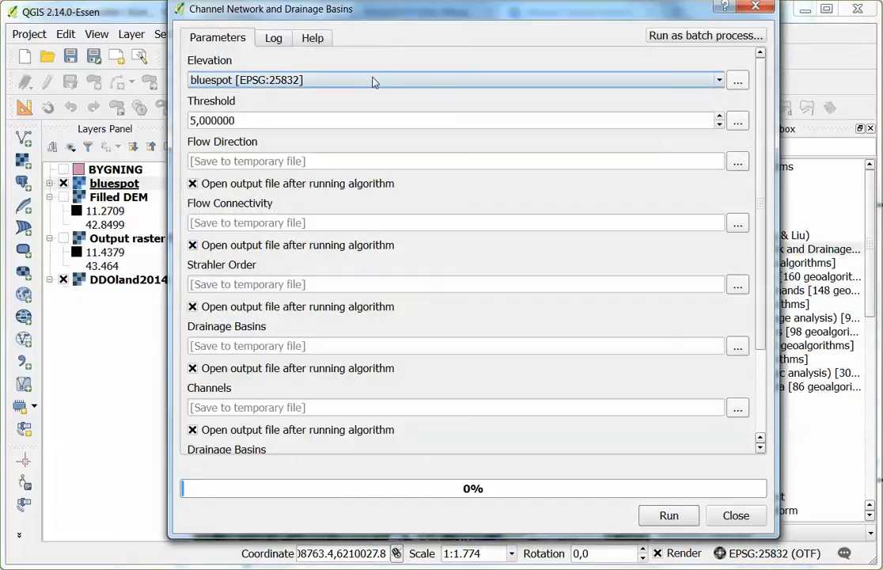
pyautogui.click(375, 82)
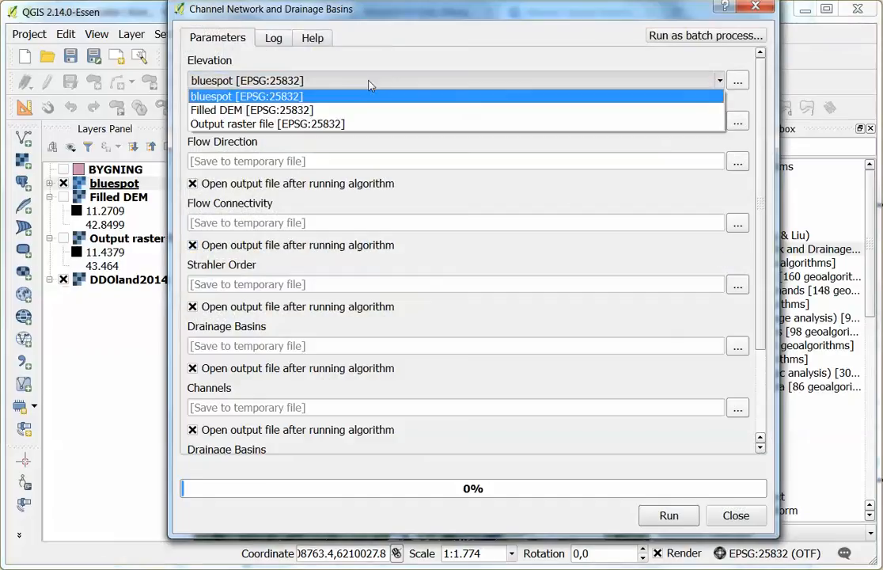
pyautogui.click(329, 111)
pyautogui.moveTo(293, 118); pyautogui.dragTo(179, 121)
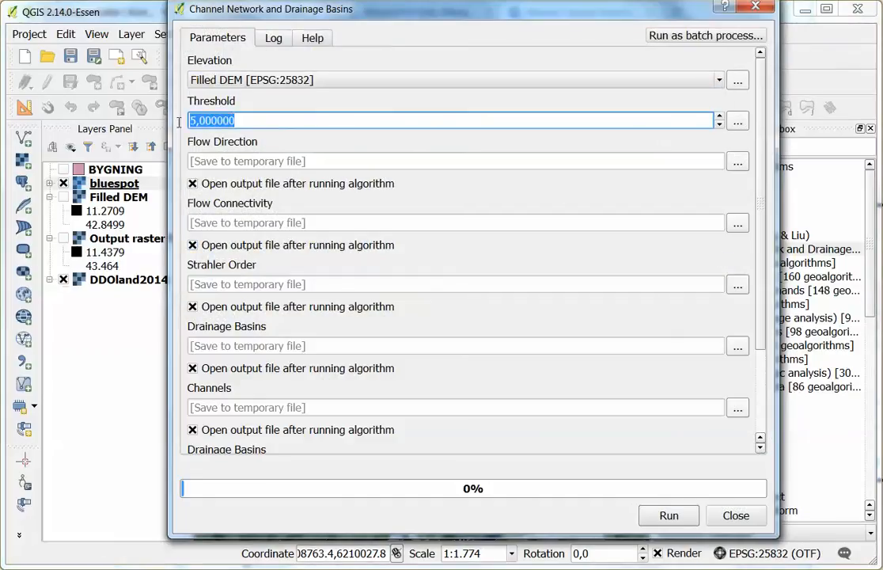
pyautogui.write('4')
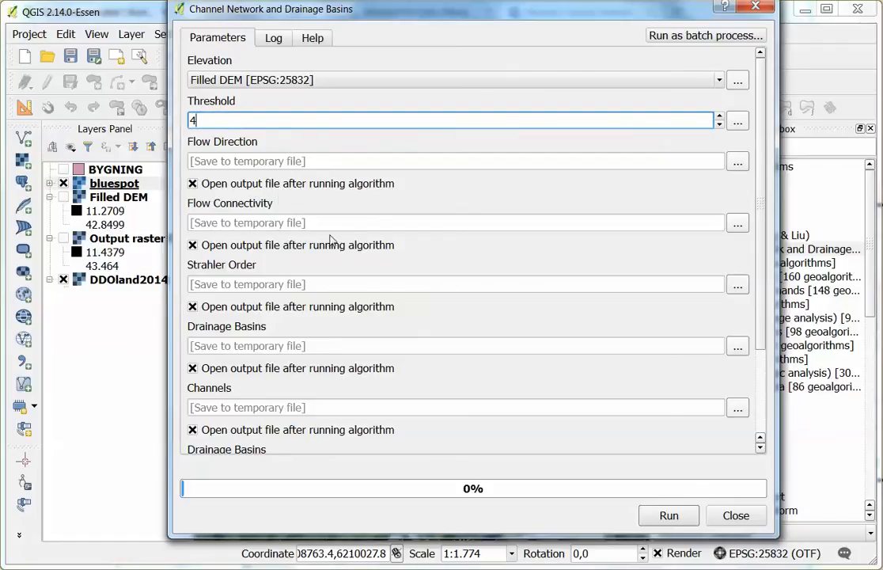
pyautogui.click(669, 516)
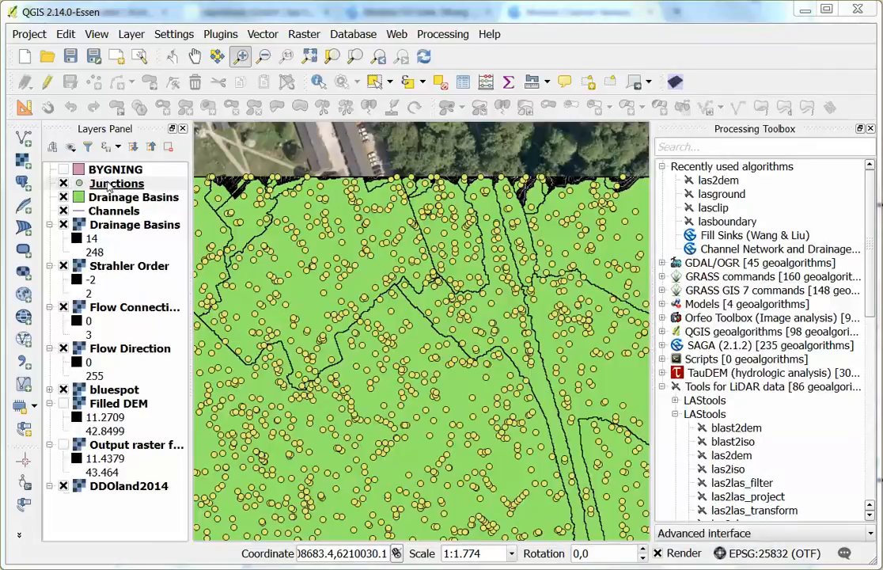
# Step: Remove the raster layers Drainage Basins, Strahler Order, Flow Connectivity and Flow Direction from the project
pyautogui.click(107, 187)
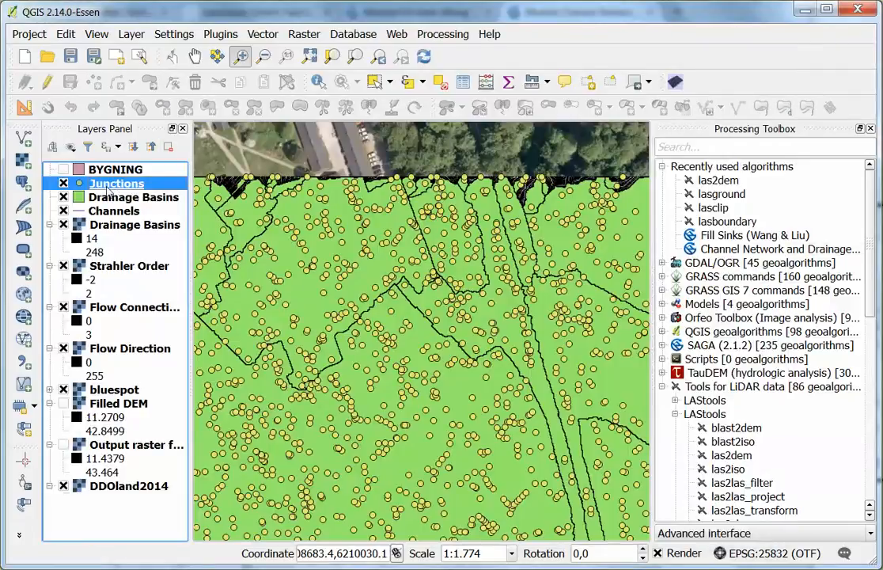
pyautogui.click(108, 196)
pyautogui.click(117, 211)
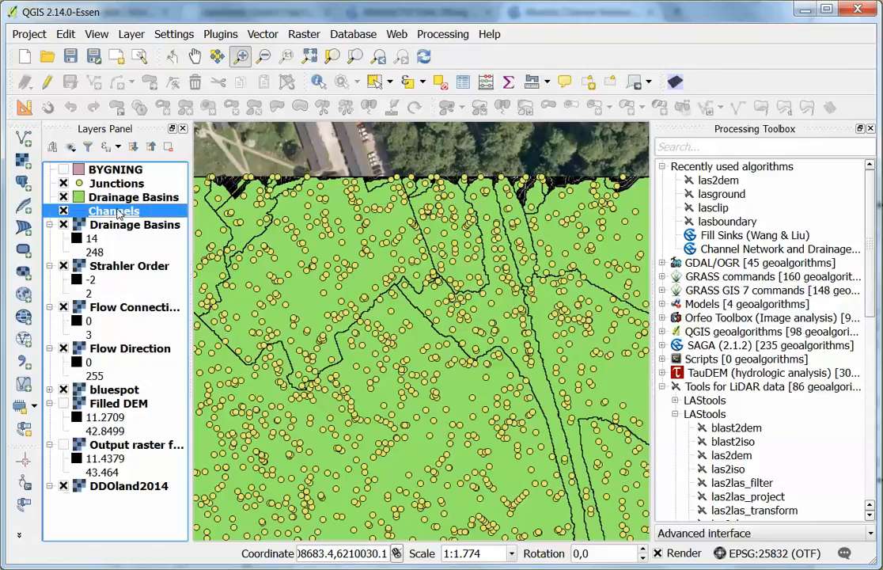
pyautogui.click(124, 227)
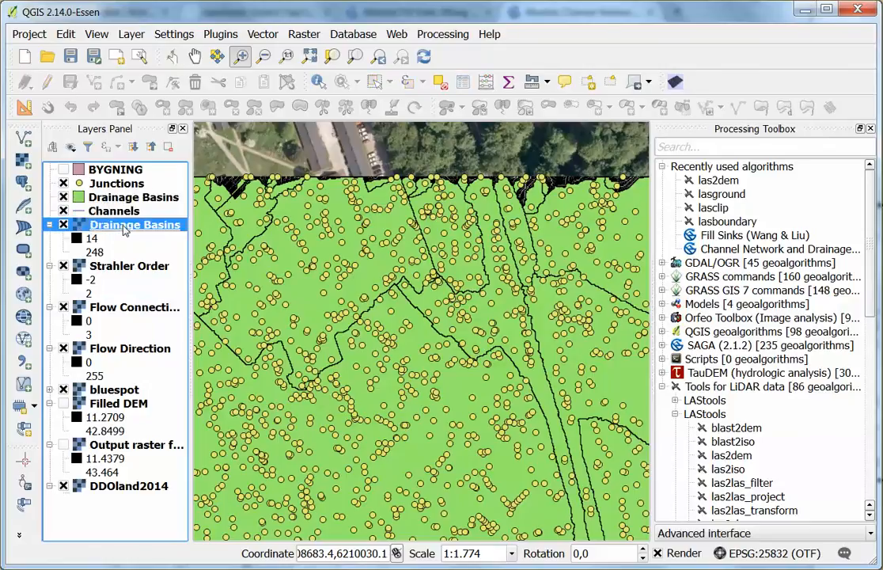
pyautogui.keyDown('ctrl'); pyautogui.click(111, 269); pyautogui.keyUp('ctrl')
pyautogui.keyDown('ctrl'); pyautogui.click(99, 308); pyautogui.keyUp('ctrl')
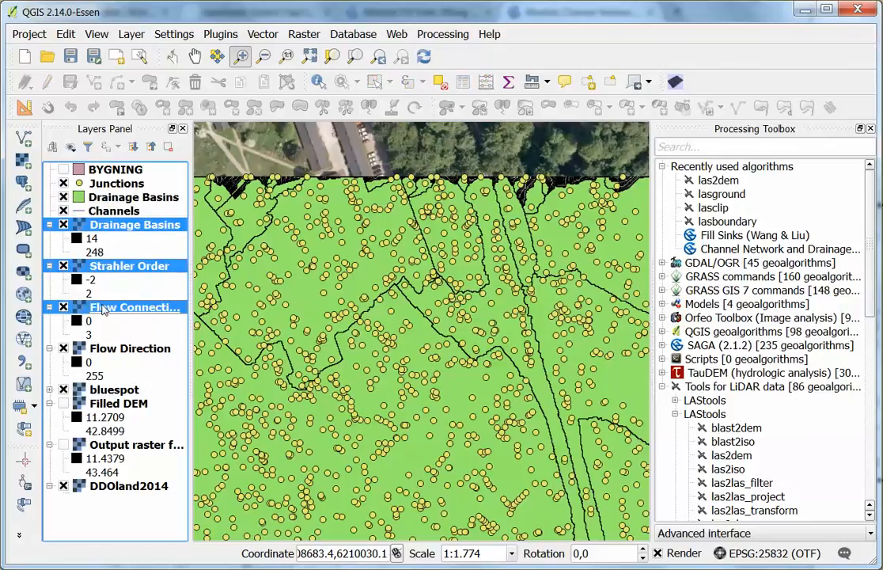
pyautogui.keyDown('ctrl'); pyautogui.click(102, 348); pyautogui.keyUp('ctrl')
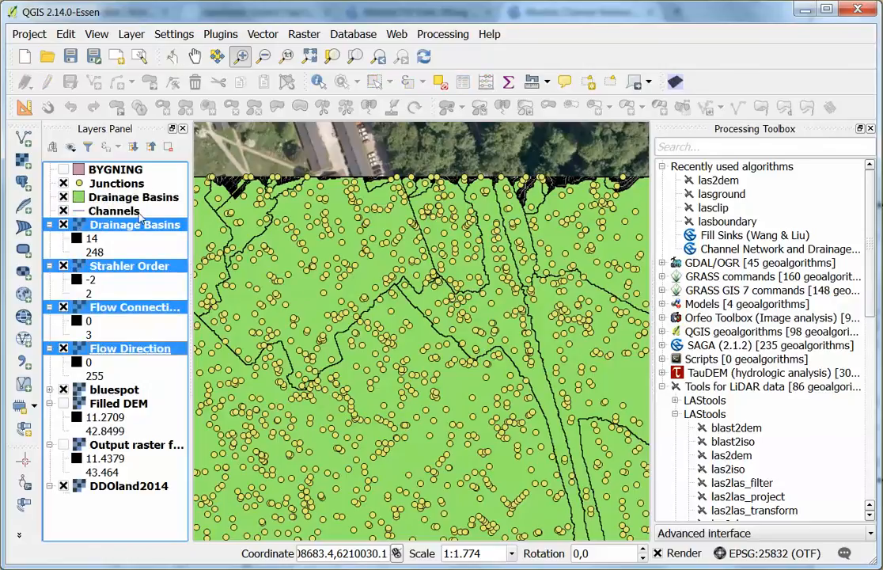
pyautogui.click(168, 146)
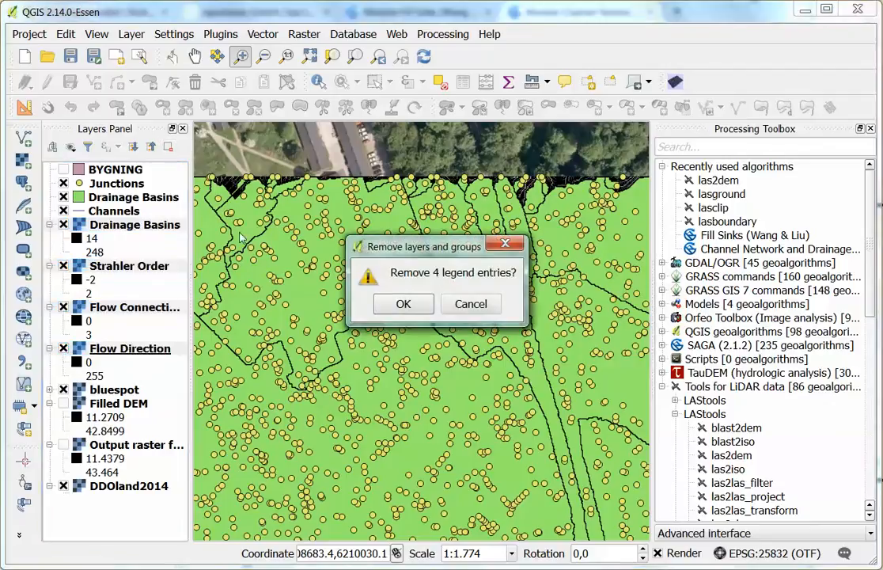
pyautogui.click(427, 307)
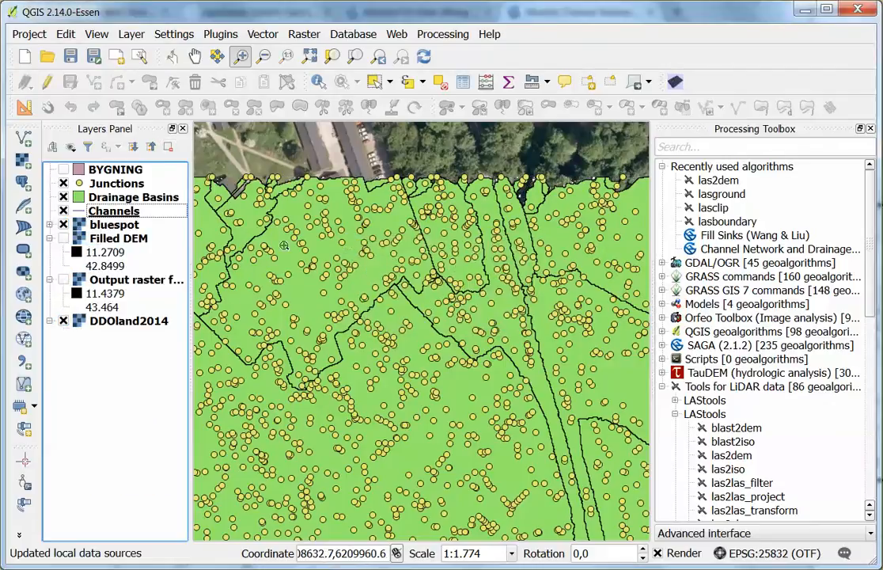
# Step: Hide the Drainage Basins polygon layer and the Junctions layer
pyautogui.click(64, 197)
pyautogui.click(63, 183)
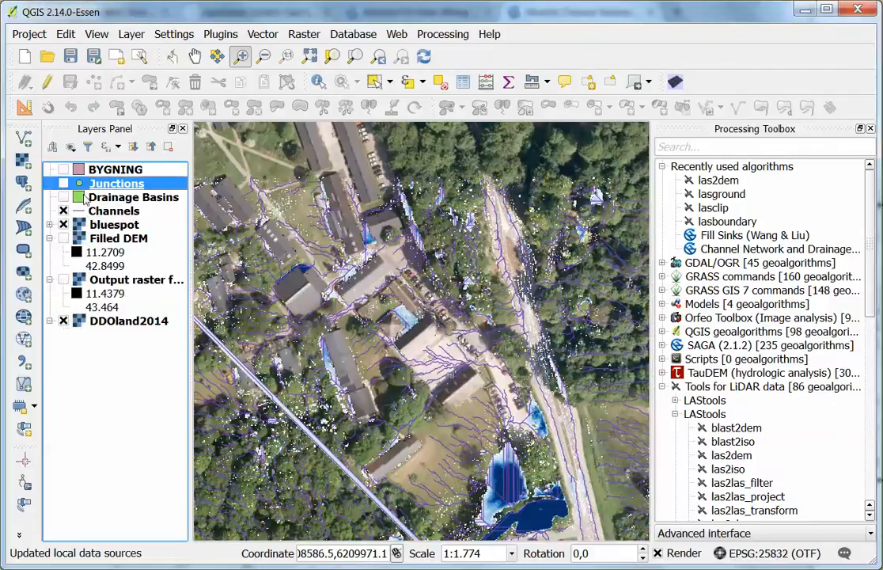
# Step: Style the Channels layer as graduated by the ORDER column, with a blue color ramp and six equal-interval classes
pyautogui.click(114, 211)
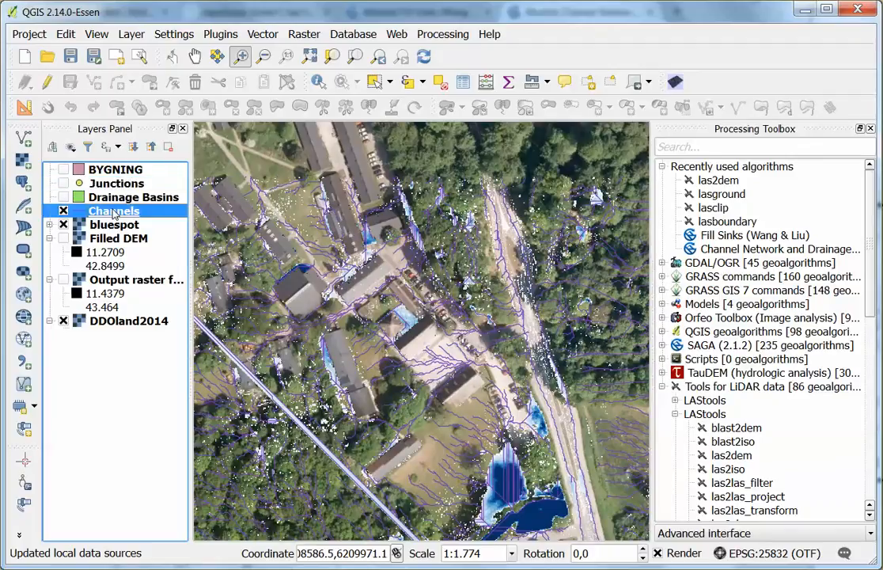
pyautogui.doubleClick(114, 212)
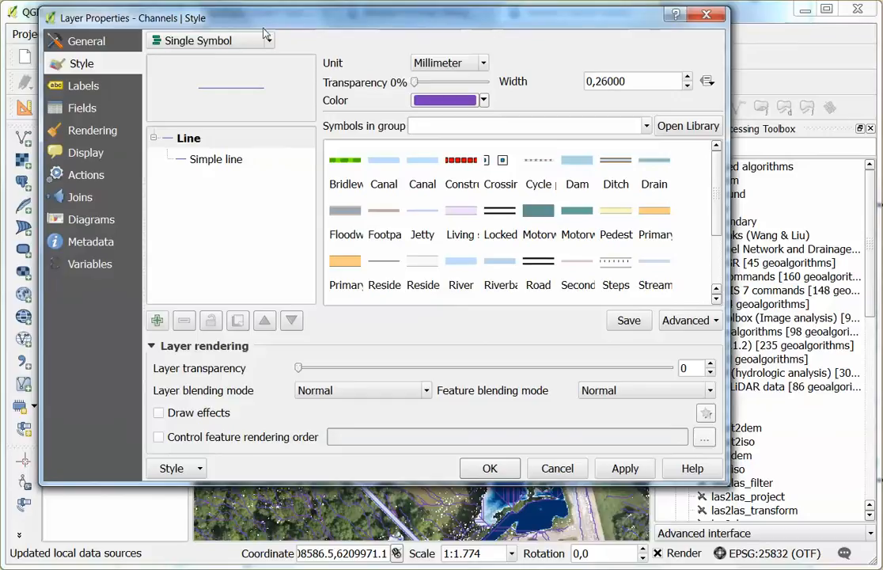
pyautogui.click(250, 42)
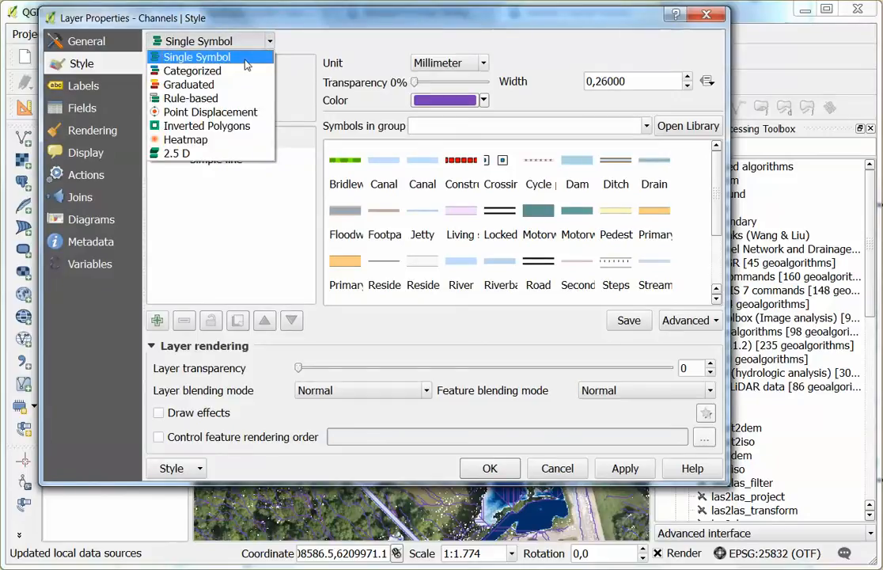
pyautogui.click(230, 85)
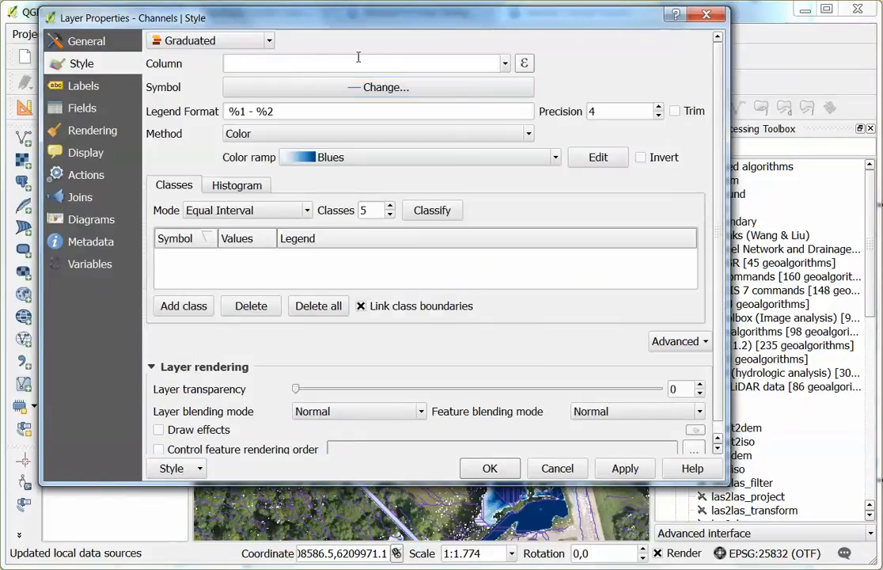
pyautogui.click(463, 62)
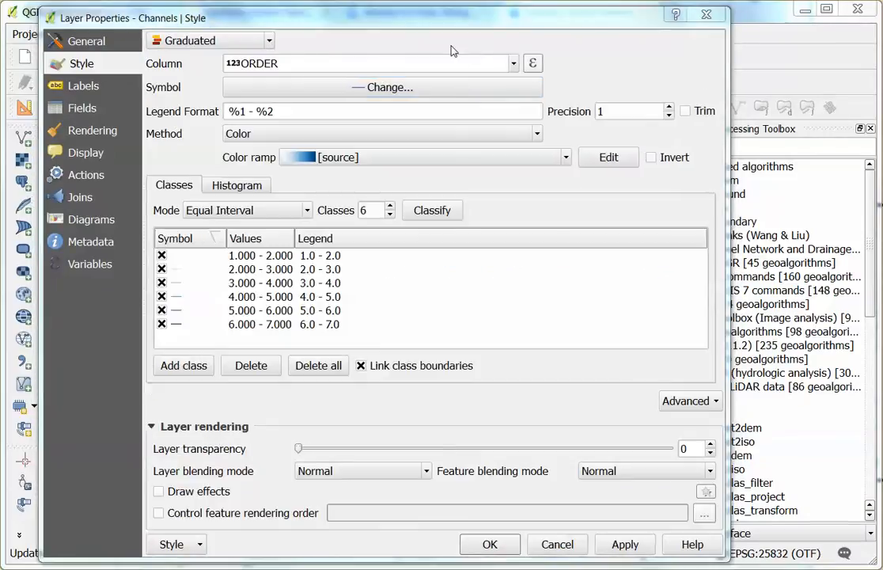
pyautogui.click(513, 67)
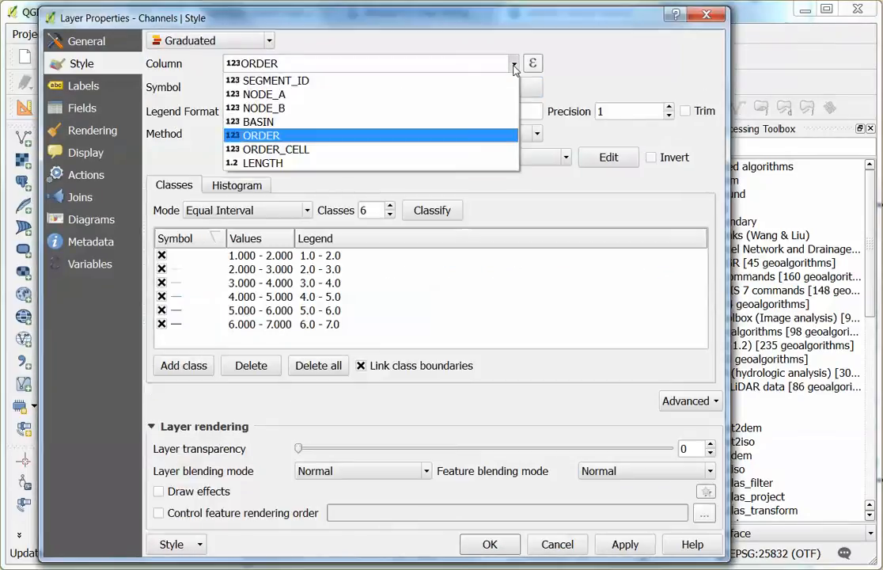
pyautogui.click(426, 137)
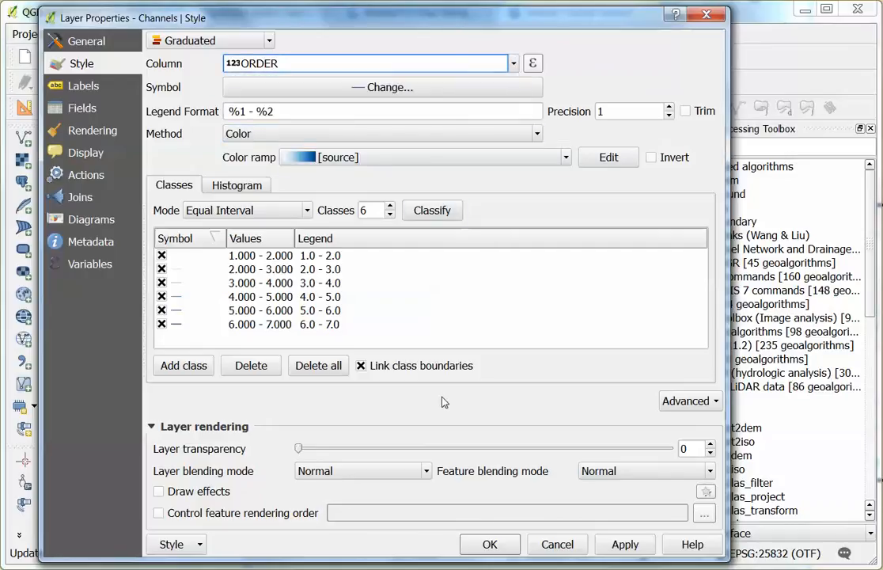
pyautogui.click(489, 543)
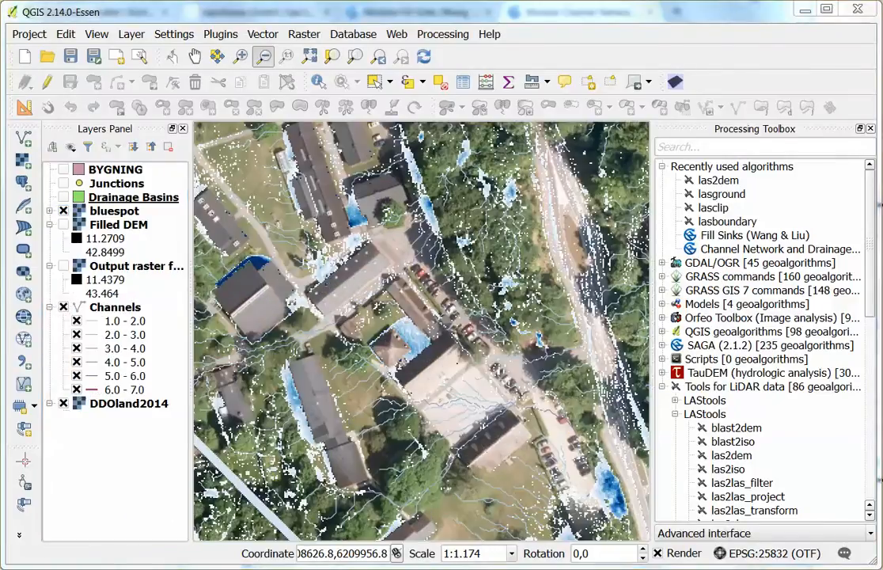
# Step: Hide the DDOland2014 aerial photo and show the BYGNING building layer over the bluespots and channels
pyautogui.click(63, 404)
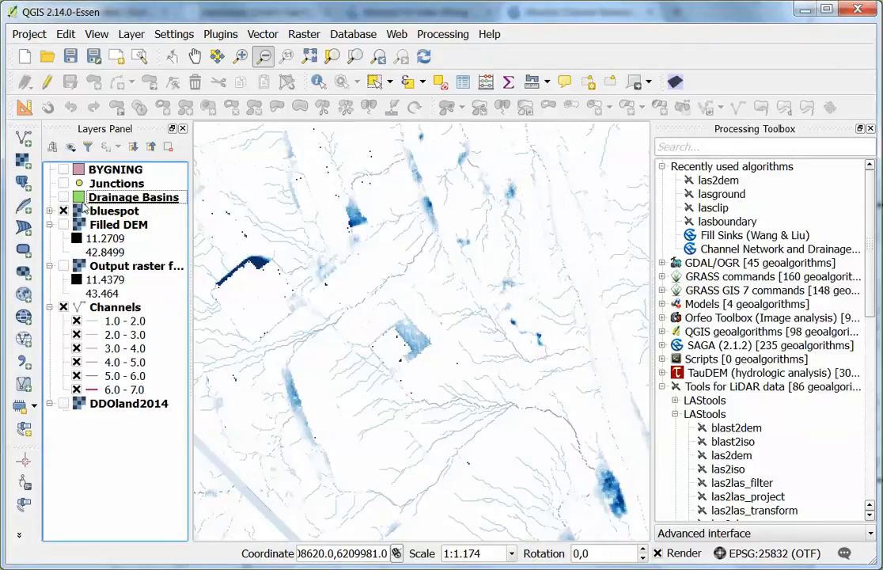
pyautogui.click(64, 170)
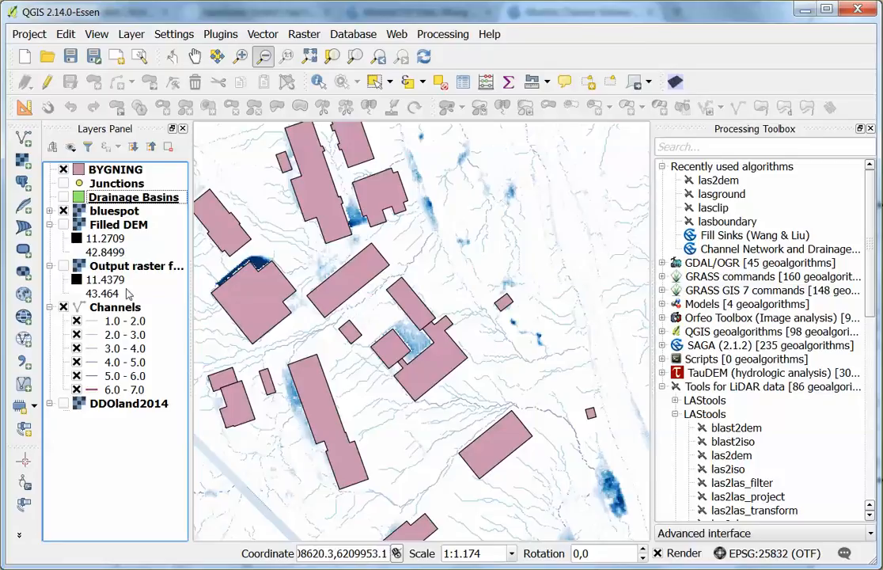
pyautogui.click(115, 308)
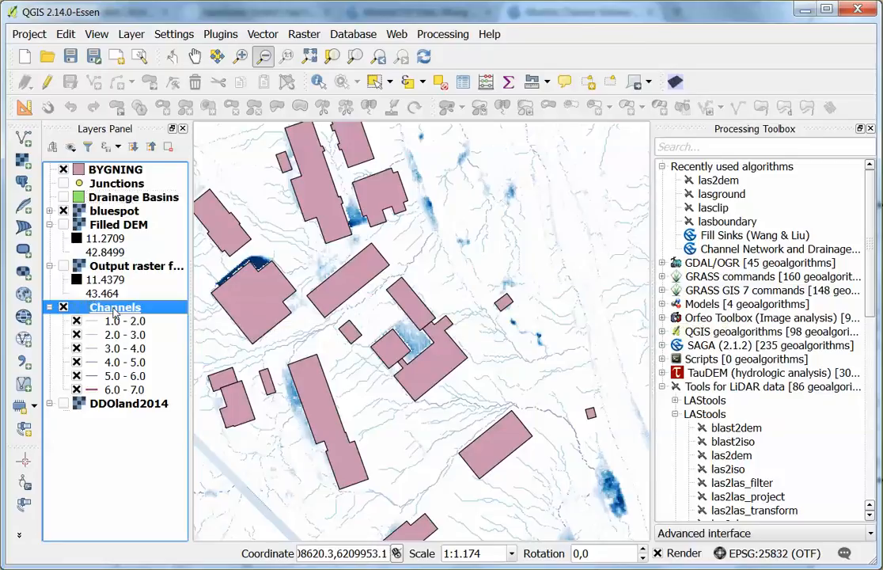
# Step: Add a marker line symbol layer with open arrowhead markers to the 5.0 - 6.0 class of the Channels layer and apply the style
pyautogui.doubleClick(115, 311)
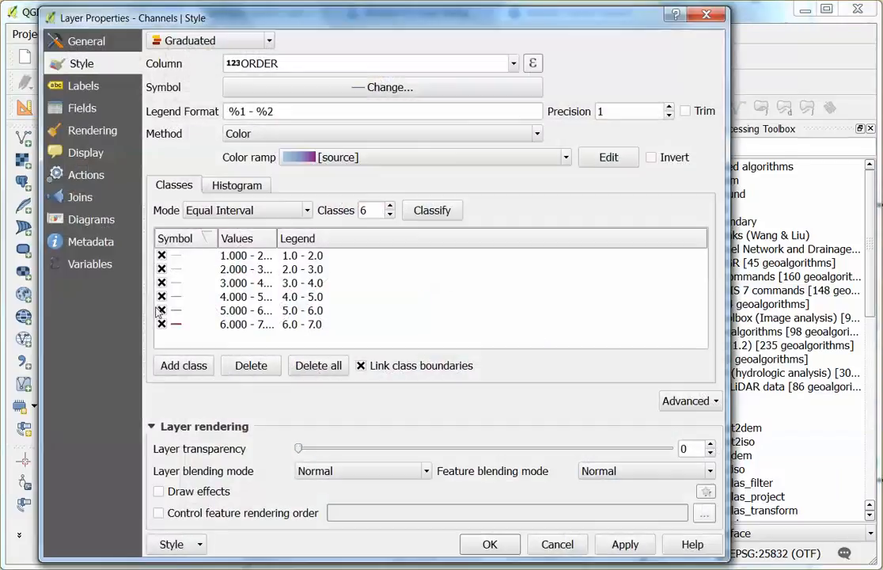
pyautogui.doubleClick(178, 314)
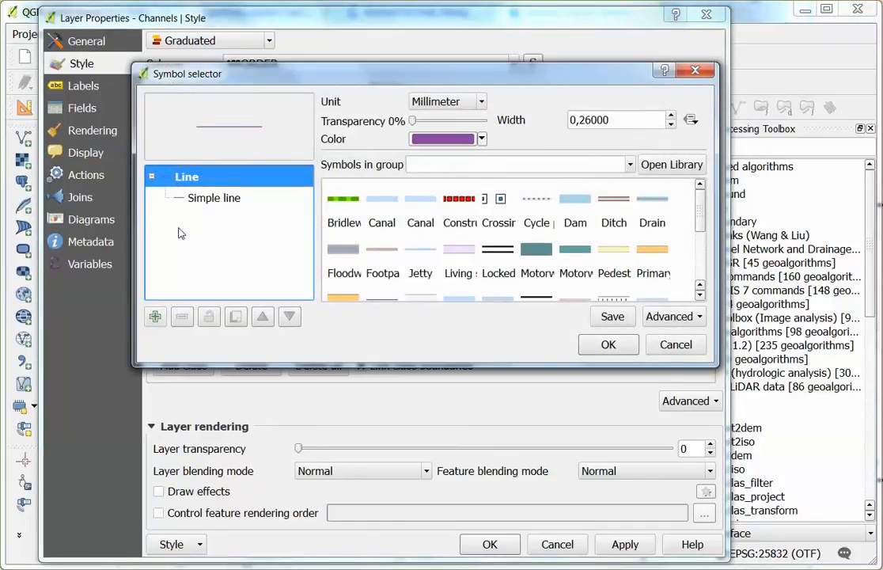
pyautogui.click(155, 317)
pyautogui.click(214, 199)
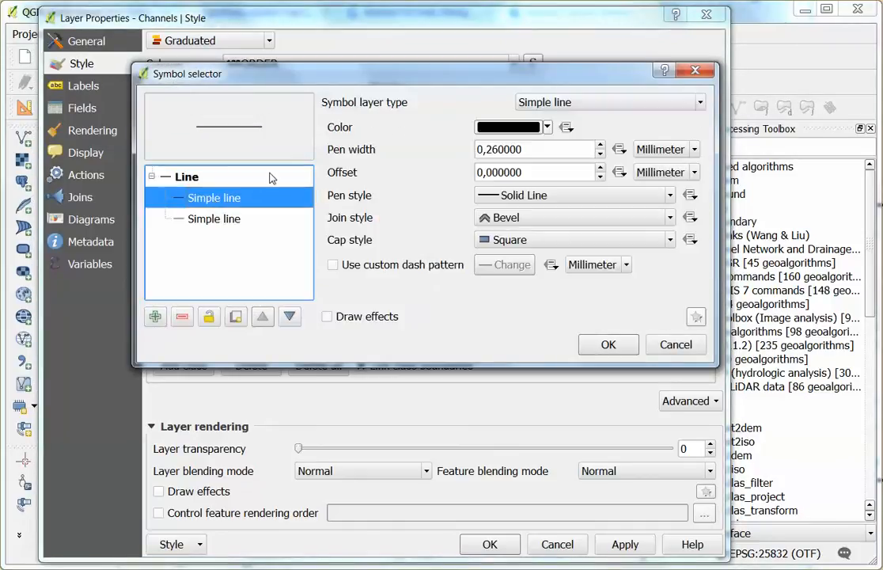
pyautogui.click(552, 104)
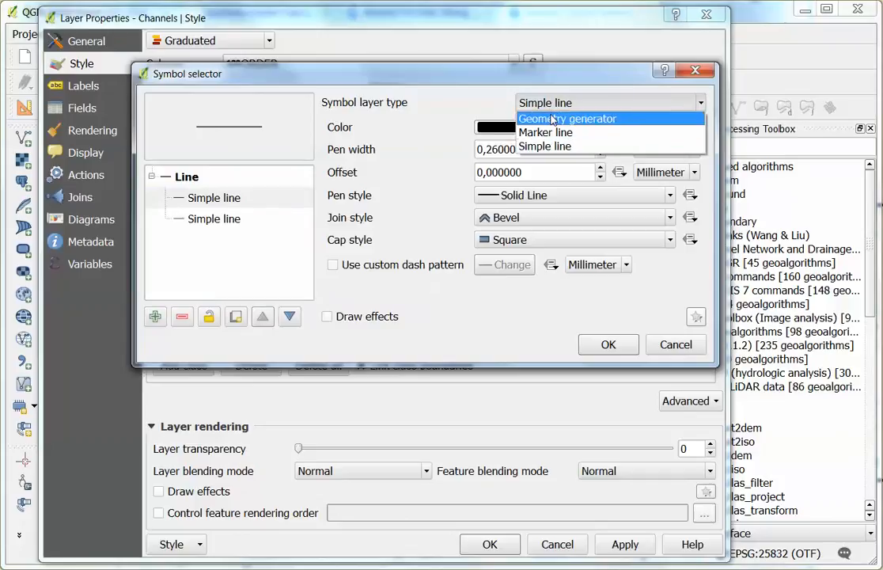
pyautogui.click(547, 132)
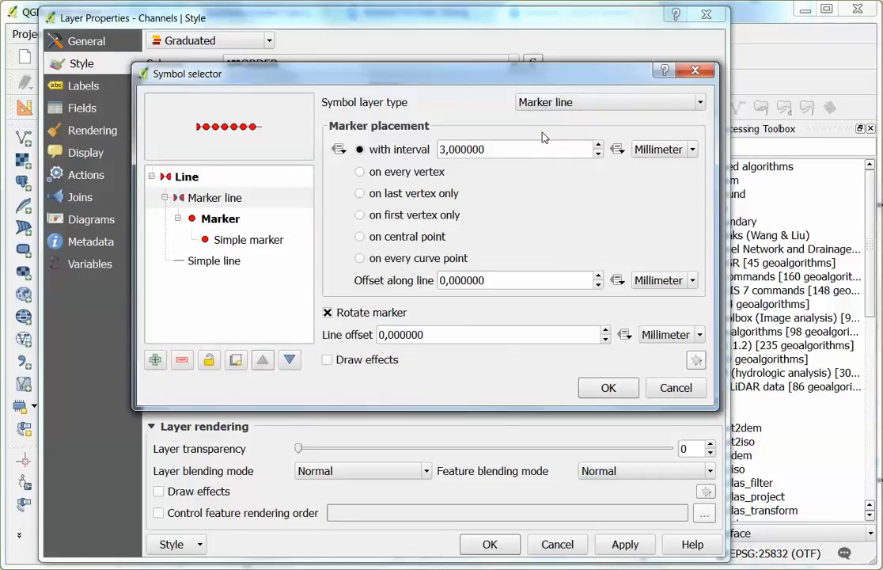
pyautogui.click(247, 240)
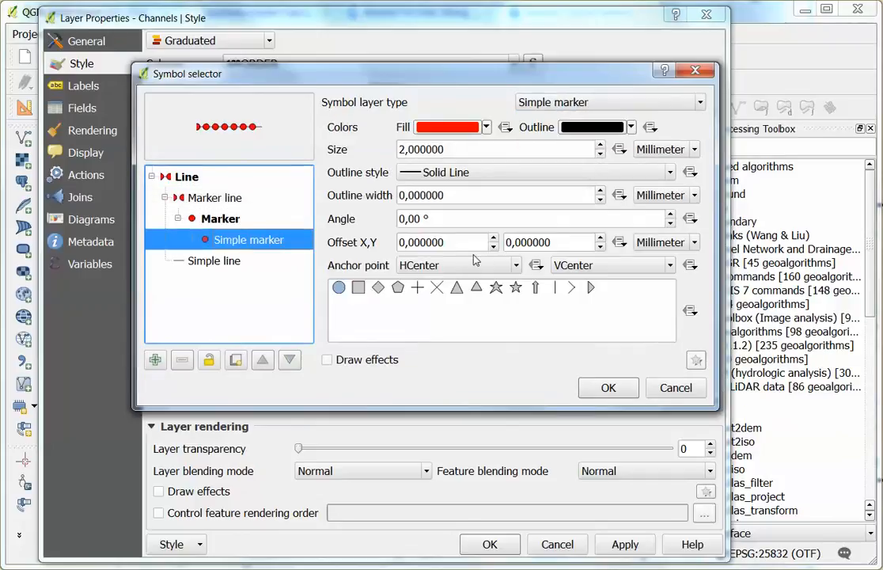
pyautogui.click(572, 289)
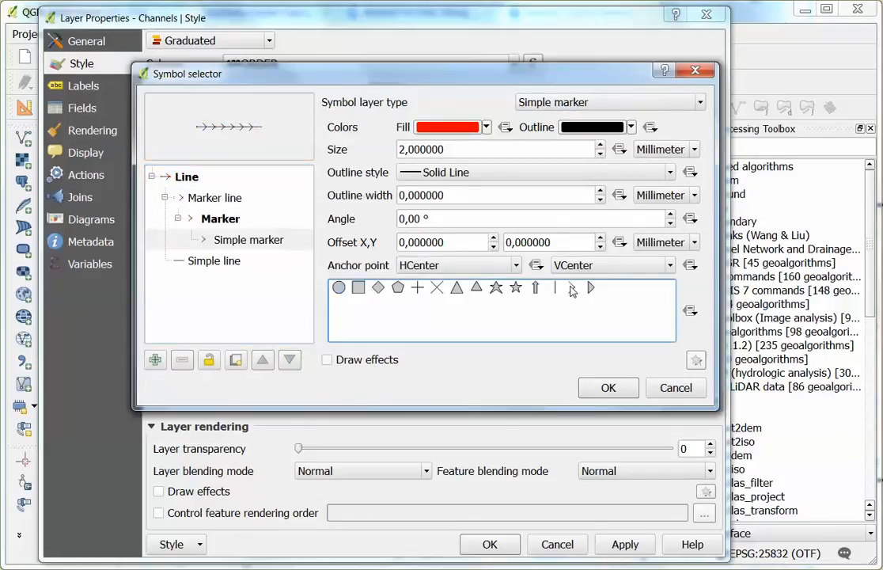
pyautogui.click(608, 387)
pyautogui.click(491, 543)
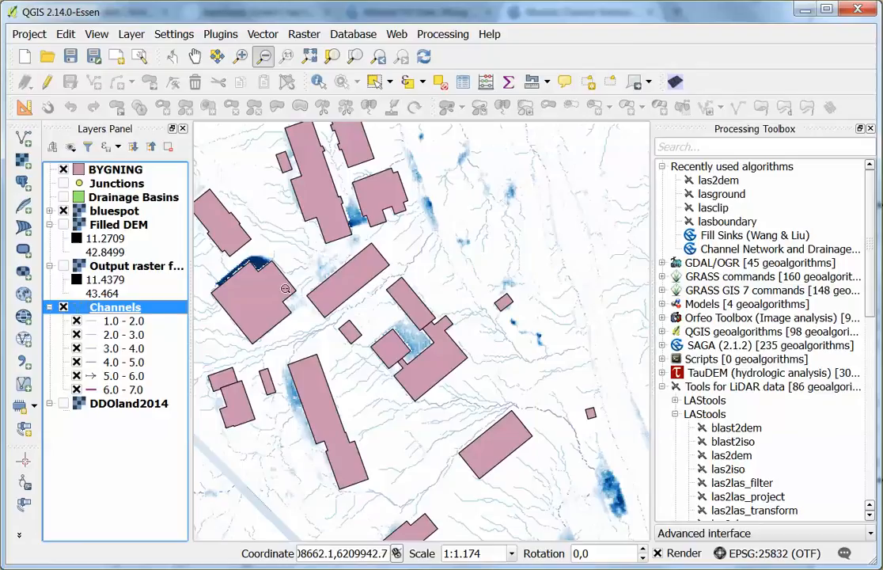
# Step: Give the 4.0 - 5.0 class of the Channels layer an additional marker line symbol layer with open arrowhead markers
pyautogui.doubleClick(92, 363)
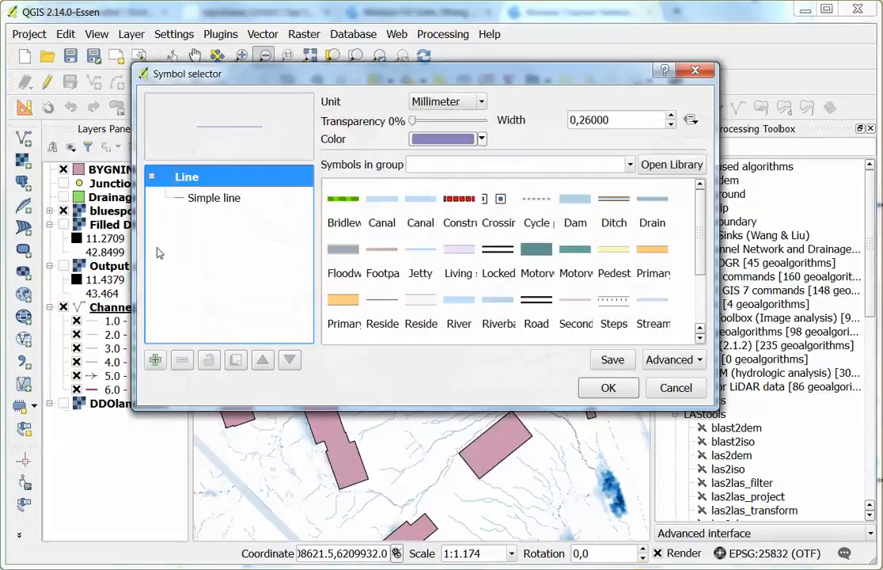
pyautogui.click(155, 360)
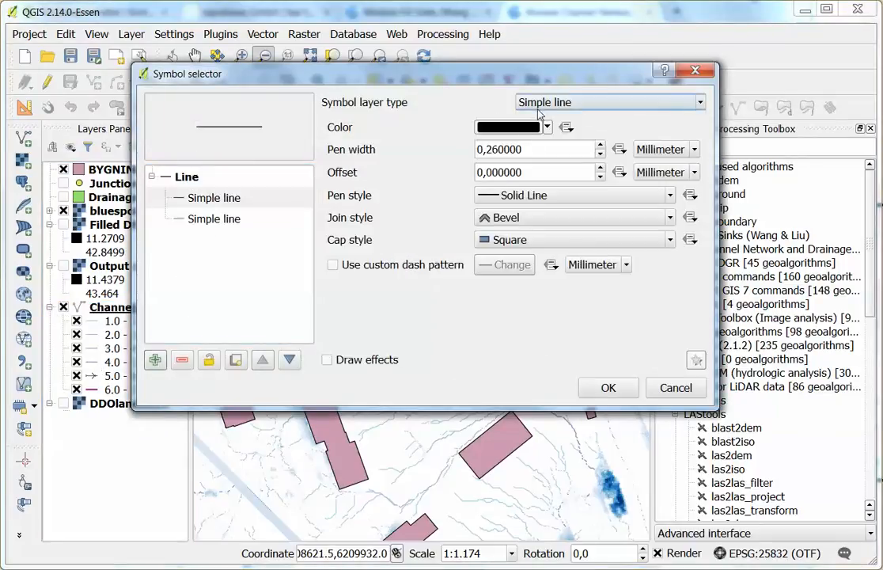
pyautogui.click(610, 102)
pyautogui.click(554, 132)
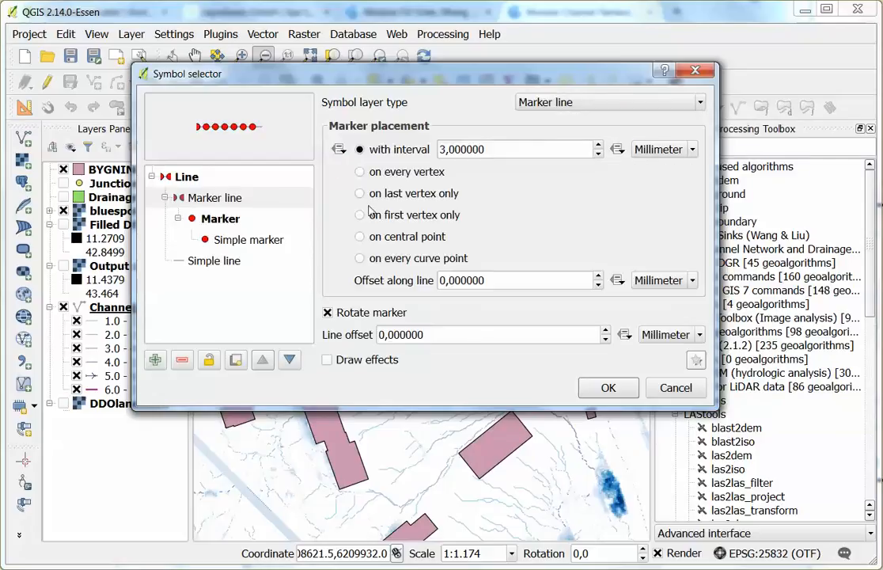
pyautogui.click(238, 239)
pyautogui.click(569, 287)
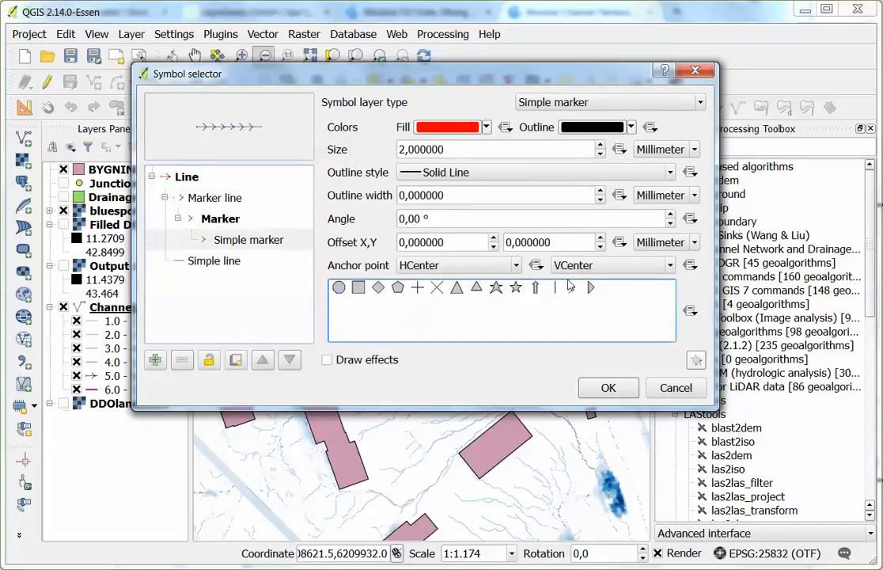
pyautogui.click(622, 394)
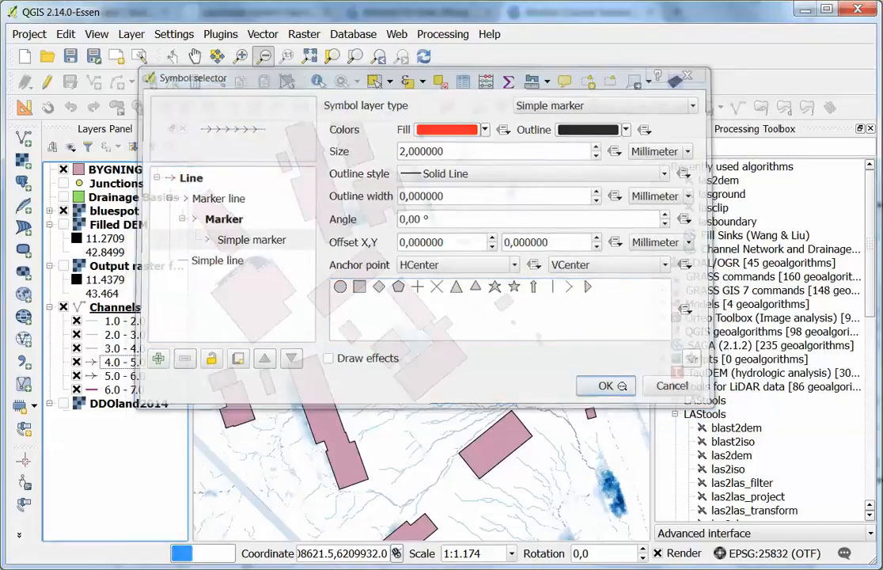